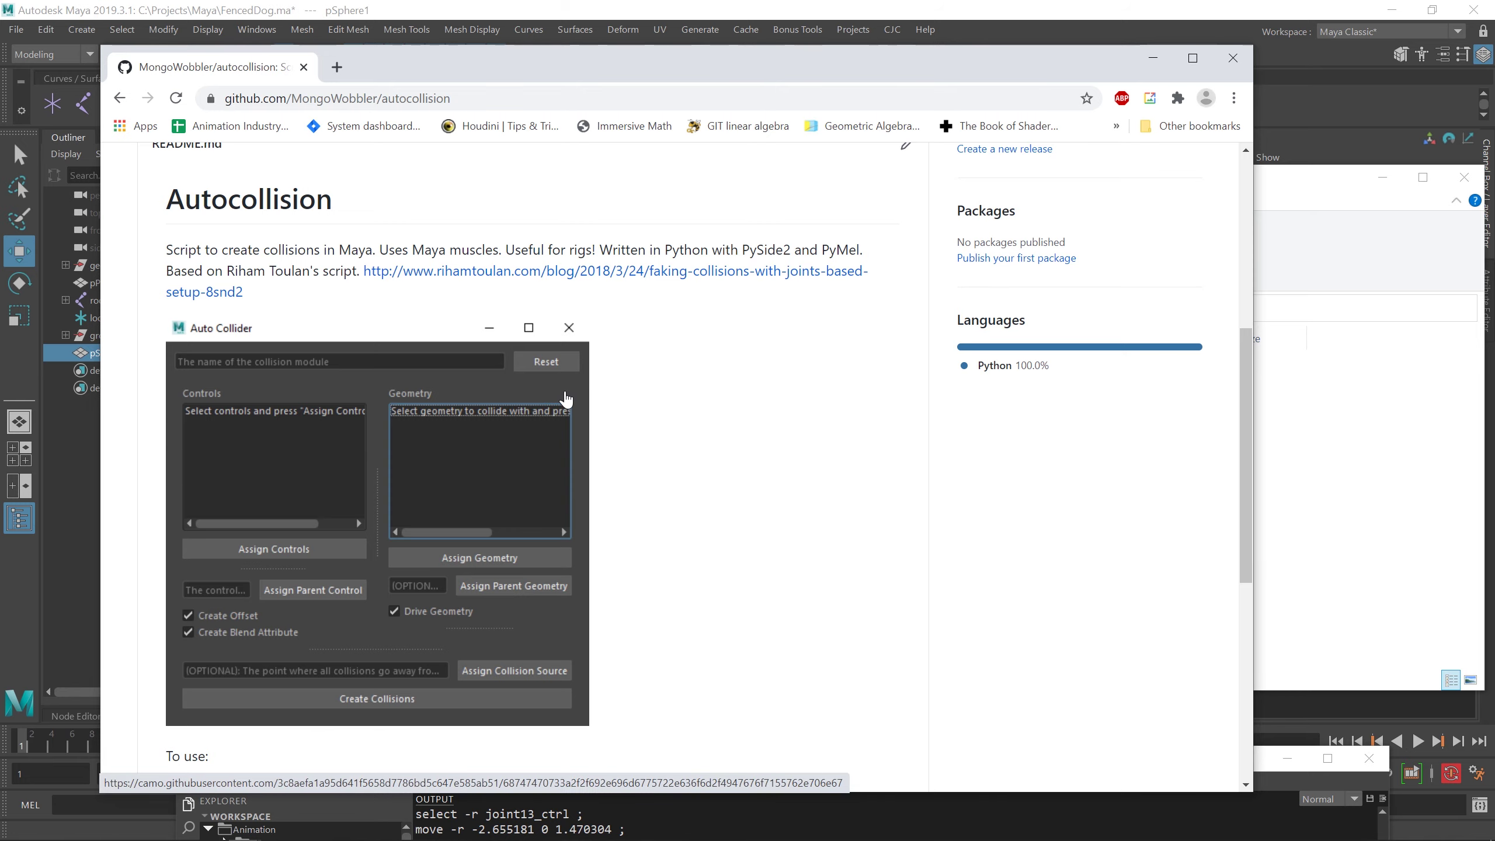
Step: Download the autocollision repository through Code > Download ZIP and open the downloaded archive
scroll(567, 401, "up", 5)
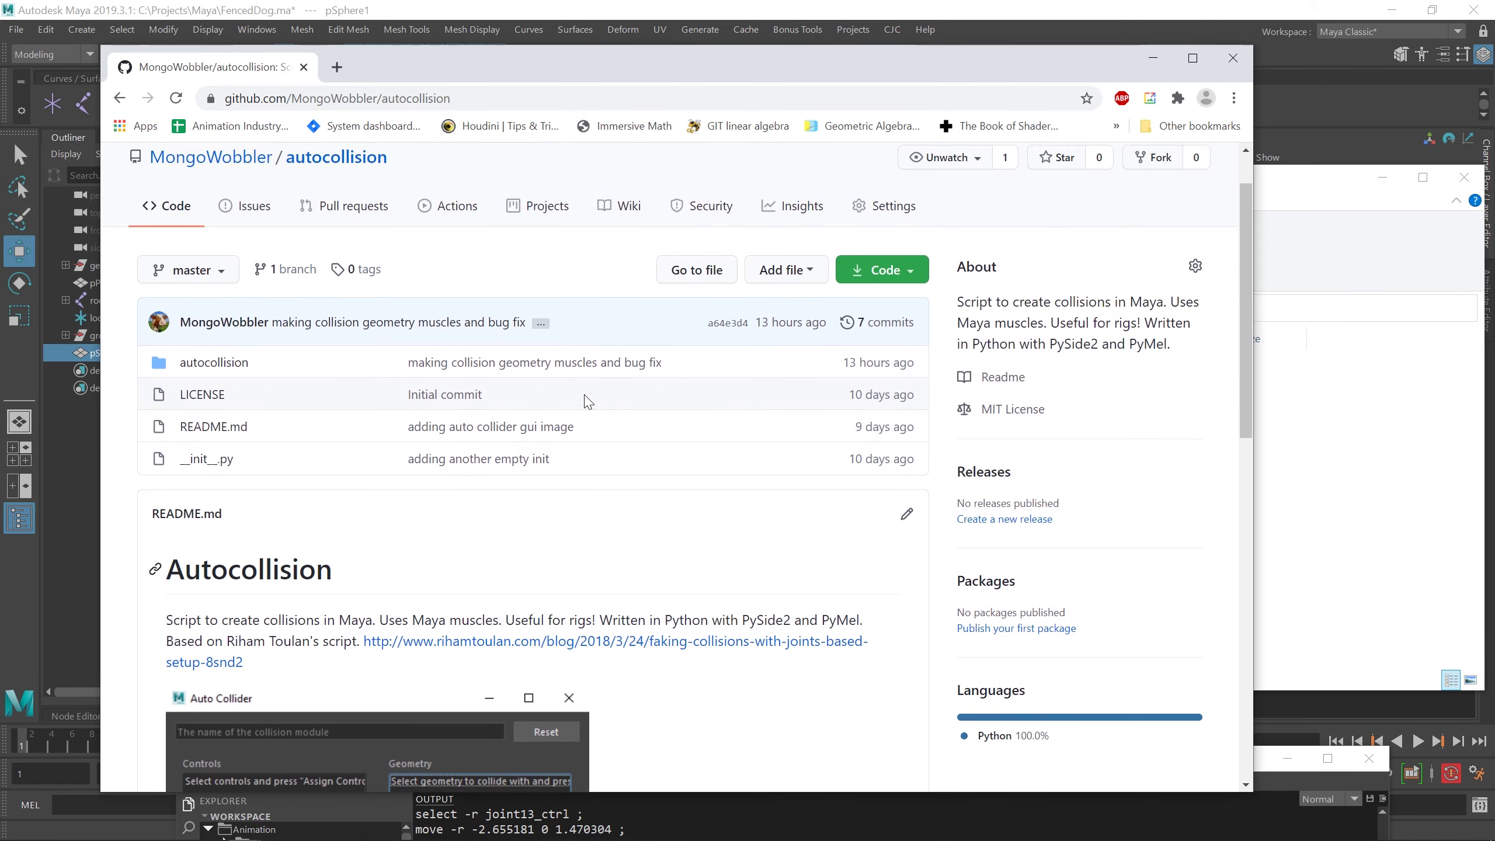
scroll(653, 403, "down", 1)
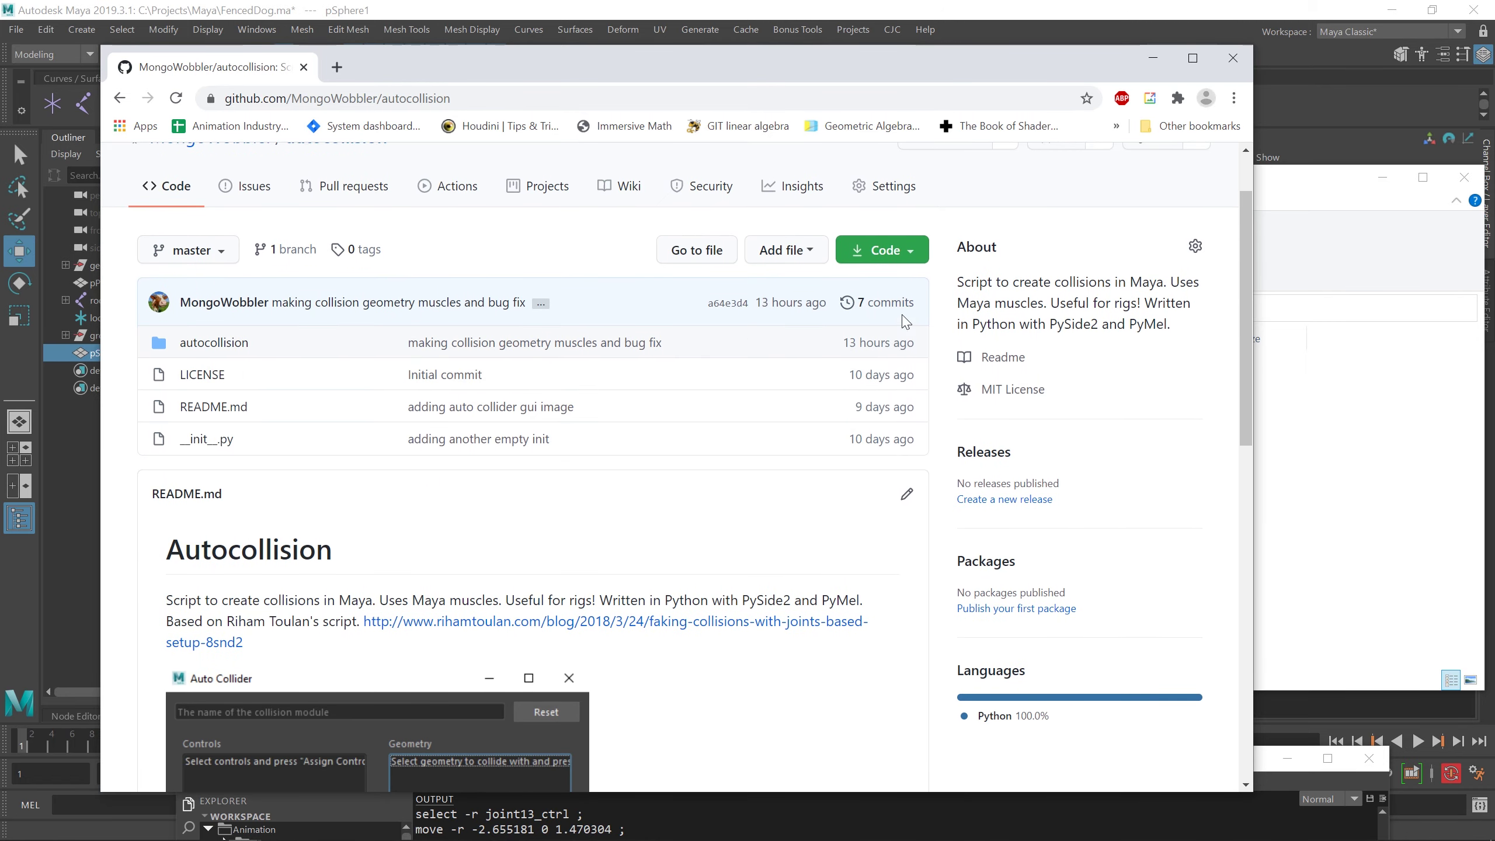
left_click(917, 262)
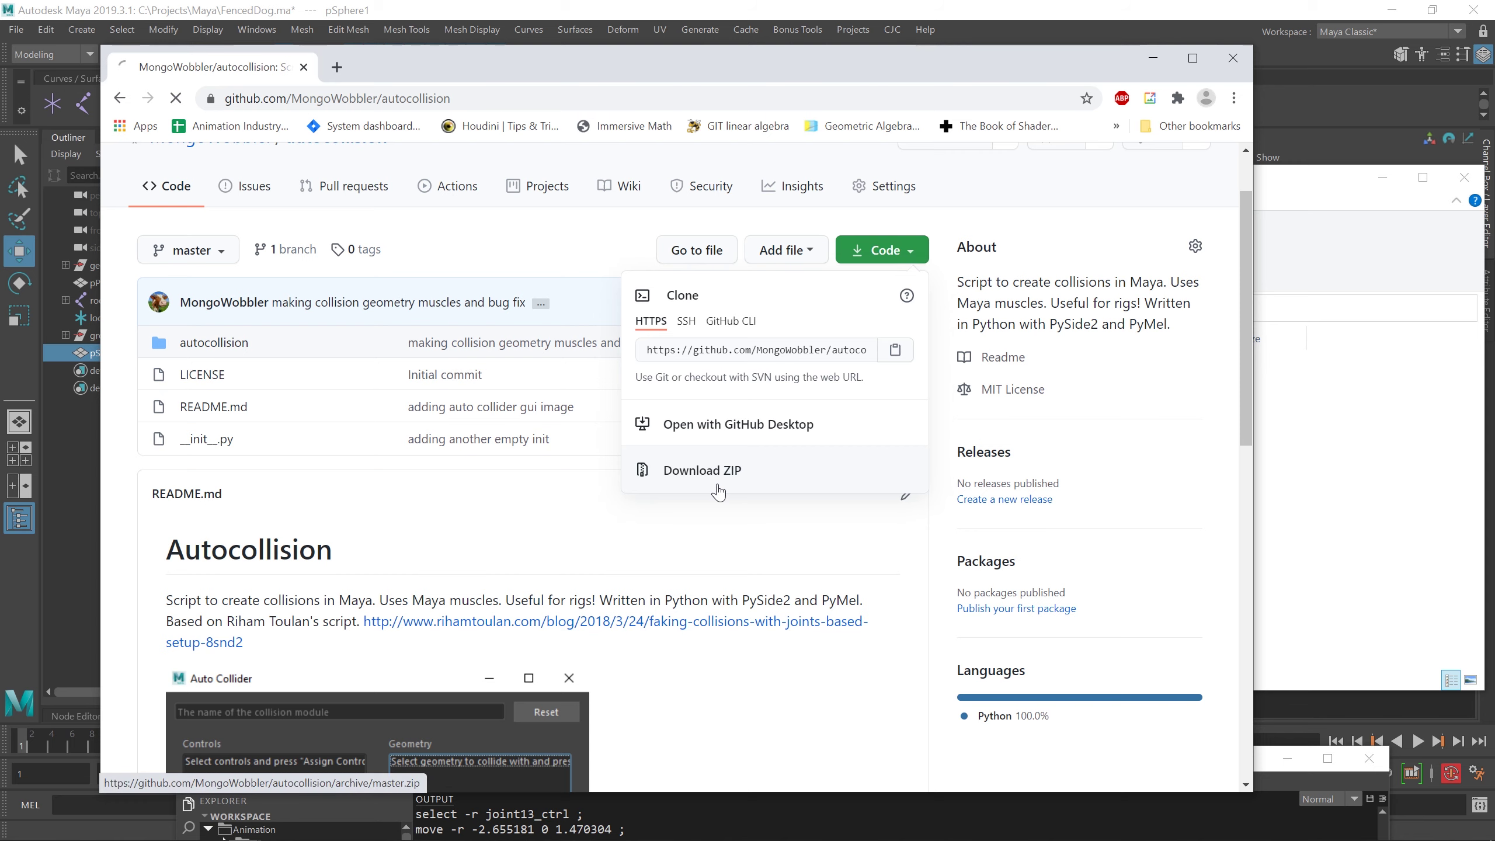
left_click(705, 471)
left_click(205, 784)
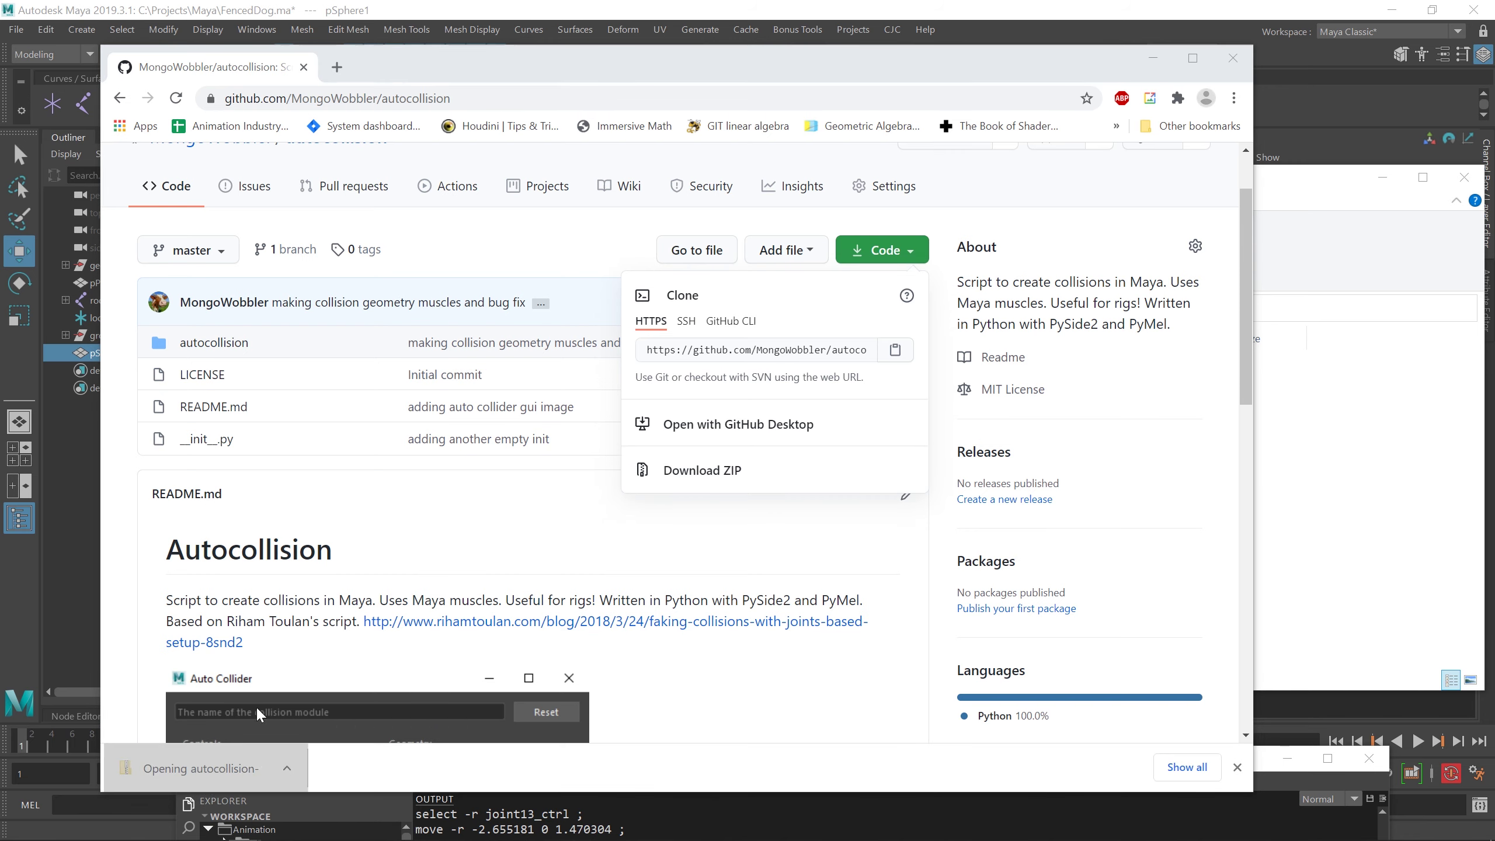
Step: Copy autocollision and __init__.py from autocollision-master into Documents\maya\scripts, then return to Maya
left_click_drag(649, 52, 678, 111)
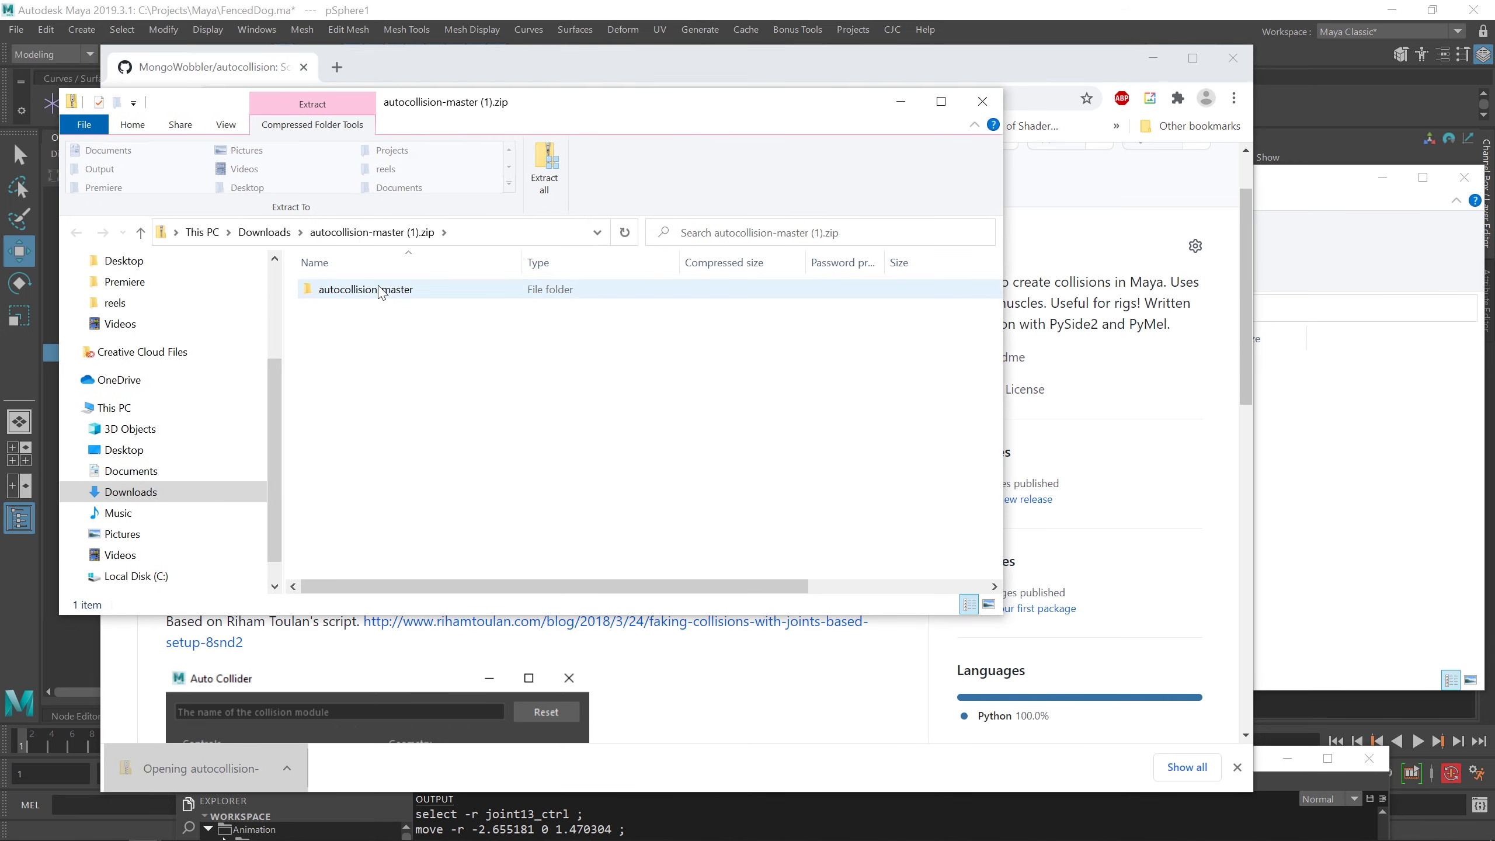
double_click(379, 289)
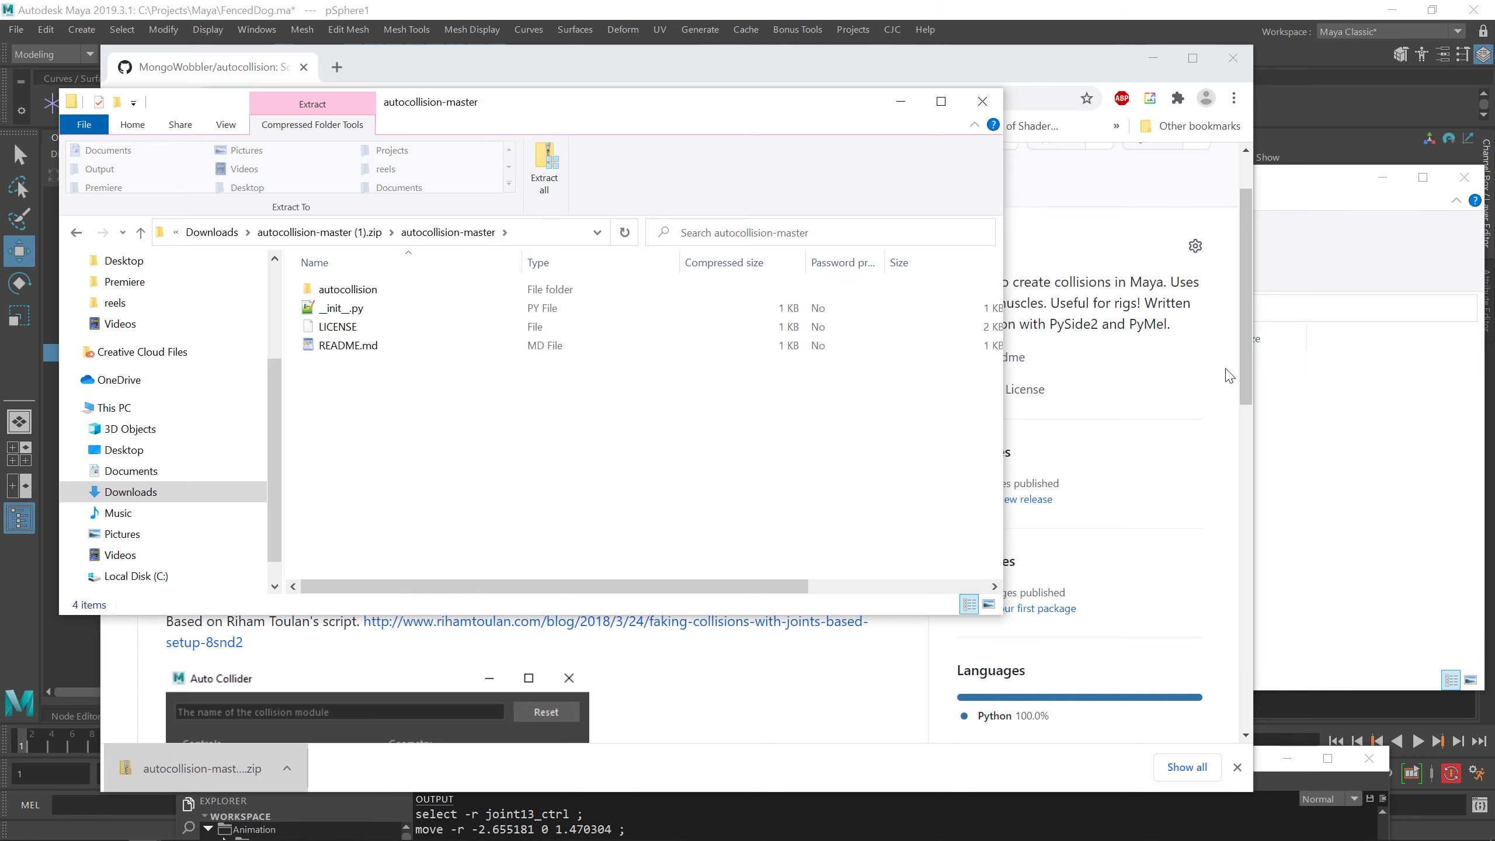
left_click(1286, 377)
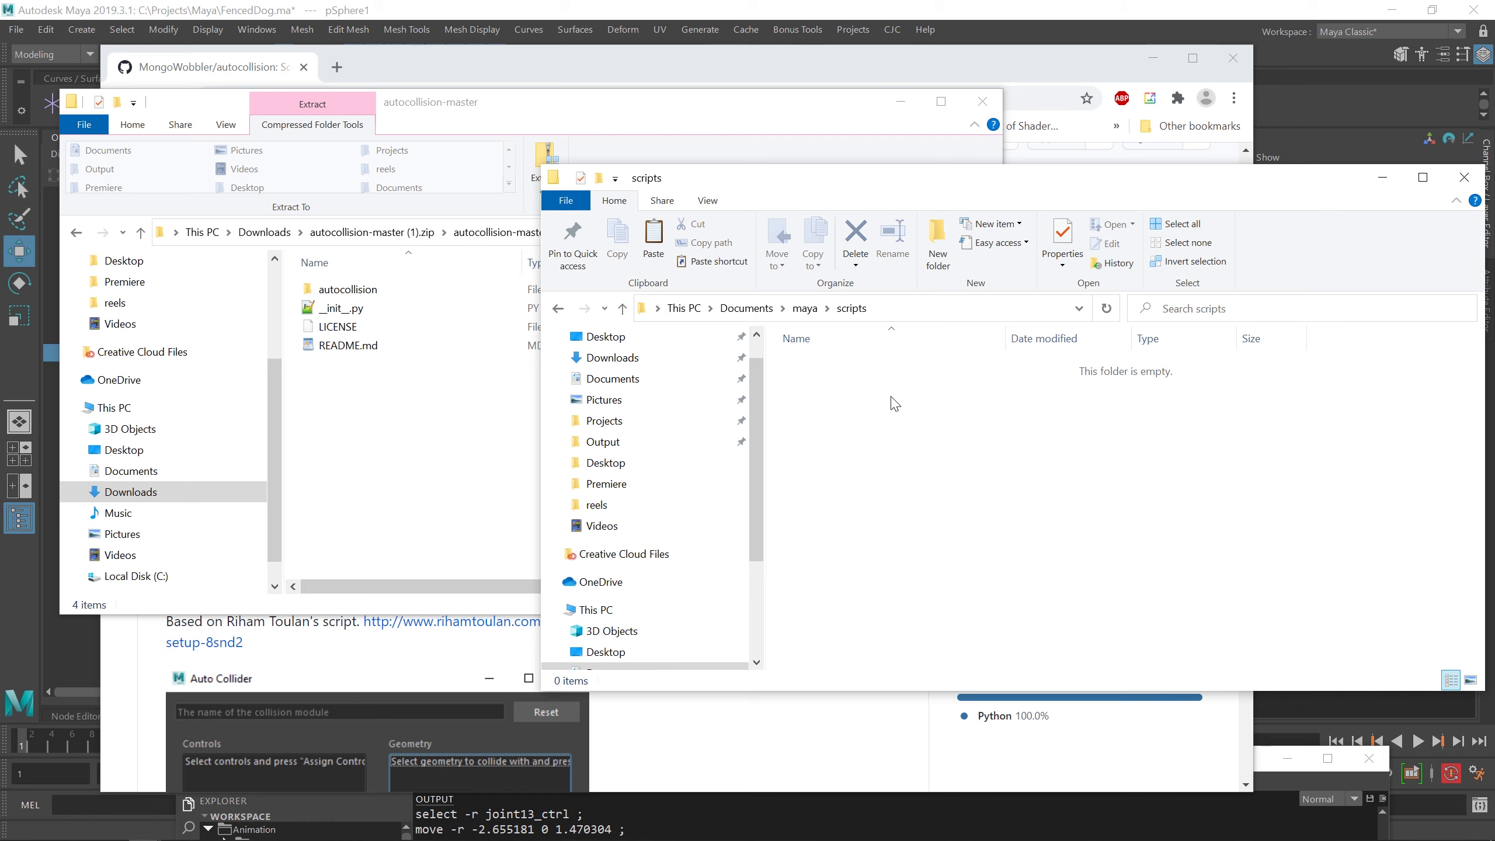
left_click(347, 290)
left_click(347, 308, "ctrl")
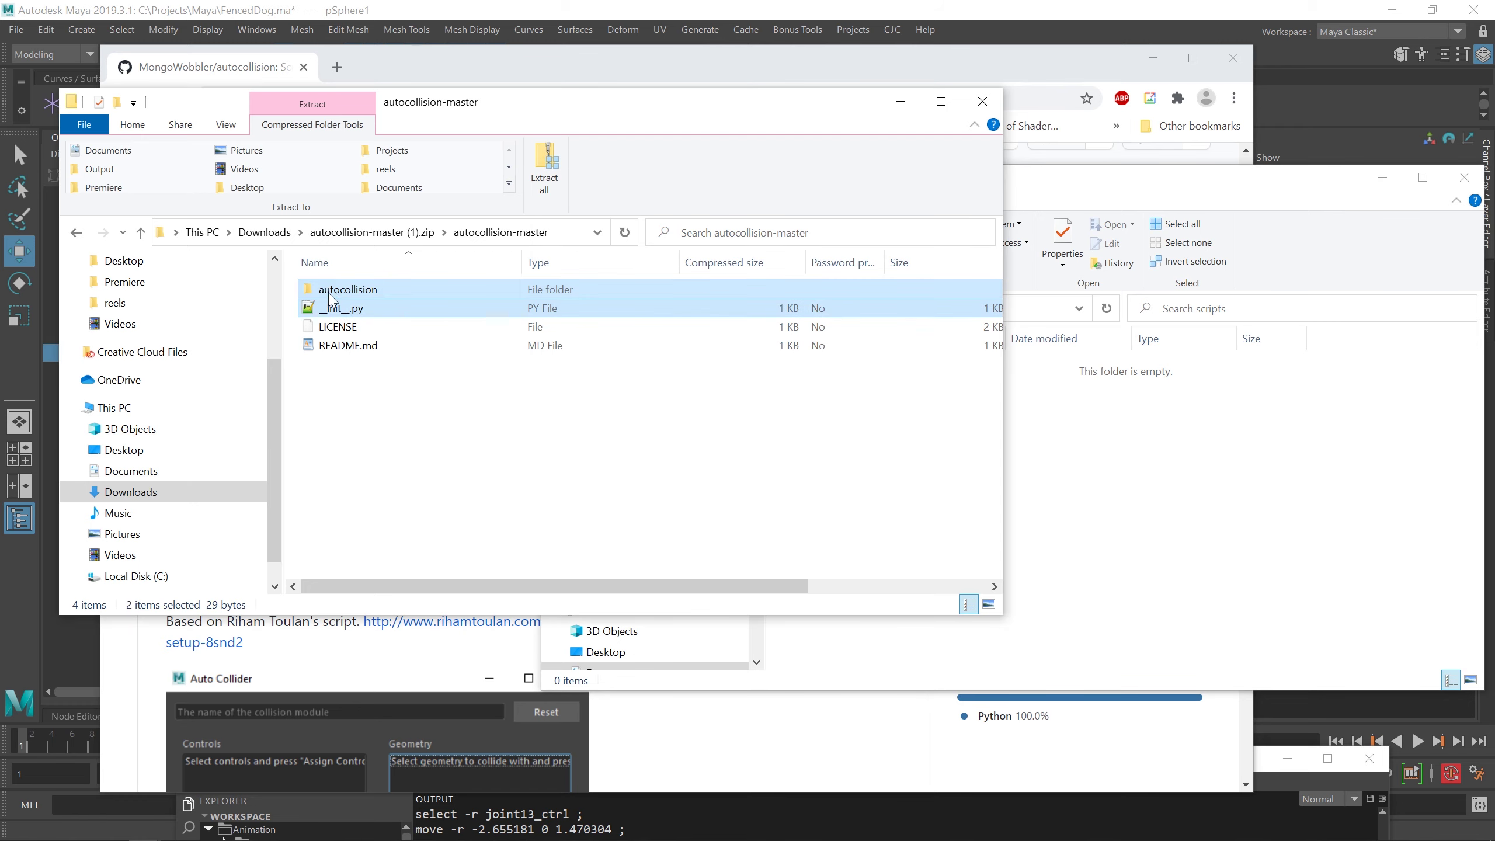
left_click_drag(331, 299, 1095, 471)
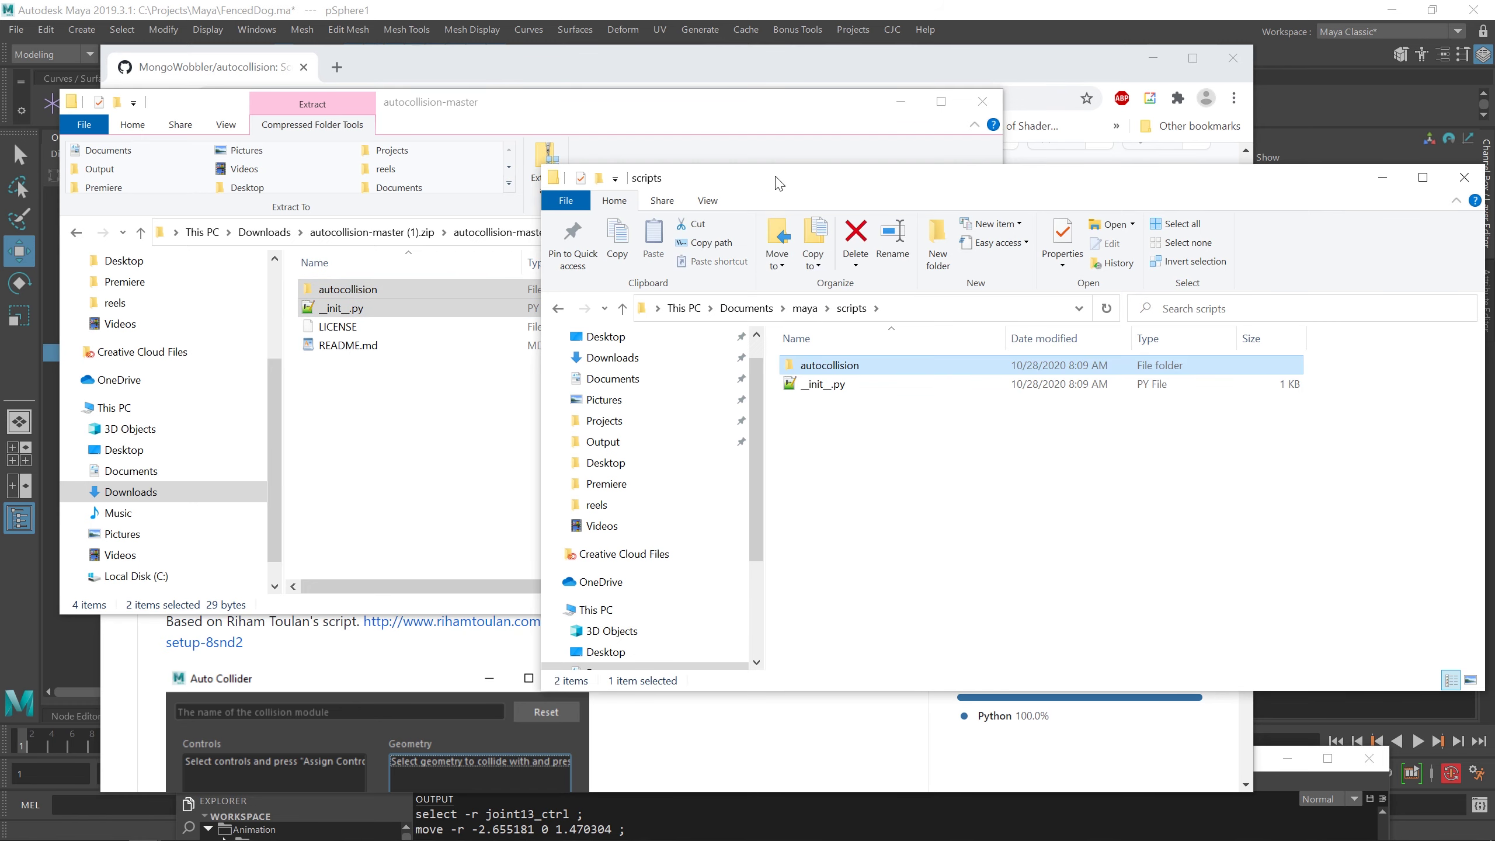
left_click(766, 12)
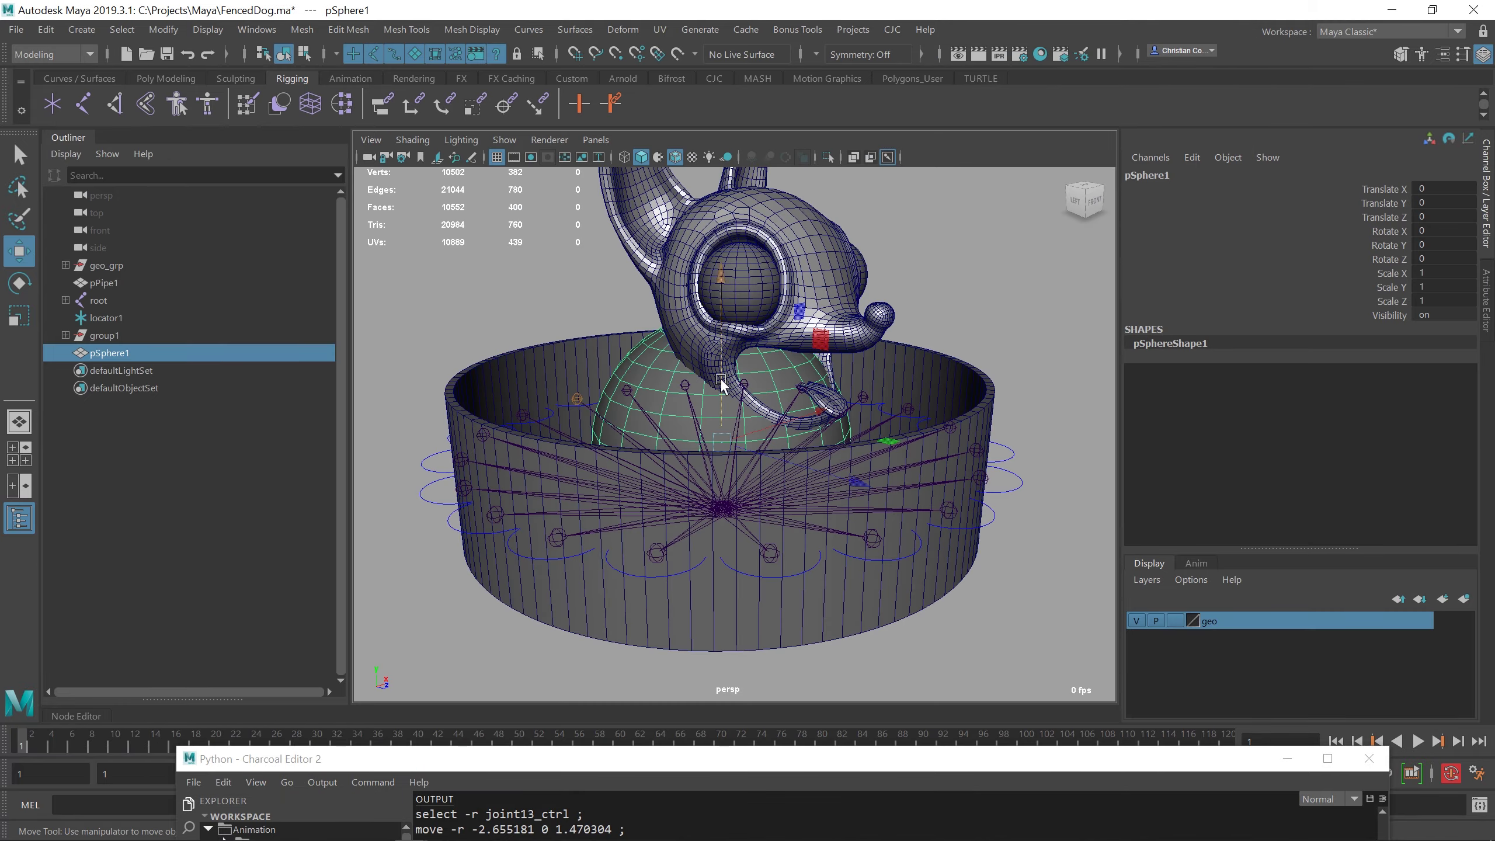
Step: Push joint18_ctrl and joint17_ctrl outward to test the fence bulge, undoing each move
left_click(916, 313)
left_click_drag(873, 356, 751, 347, "alt")
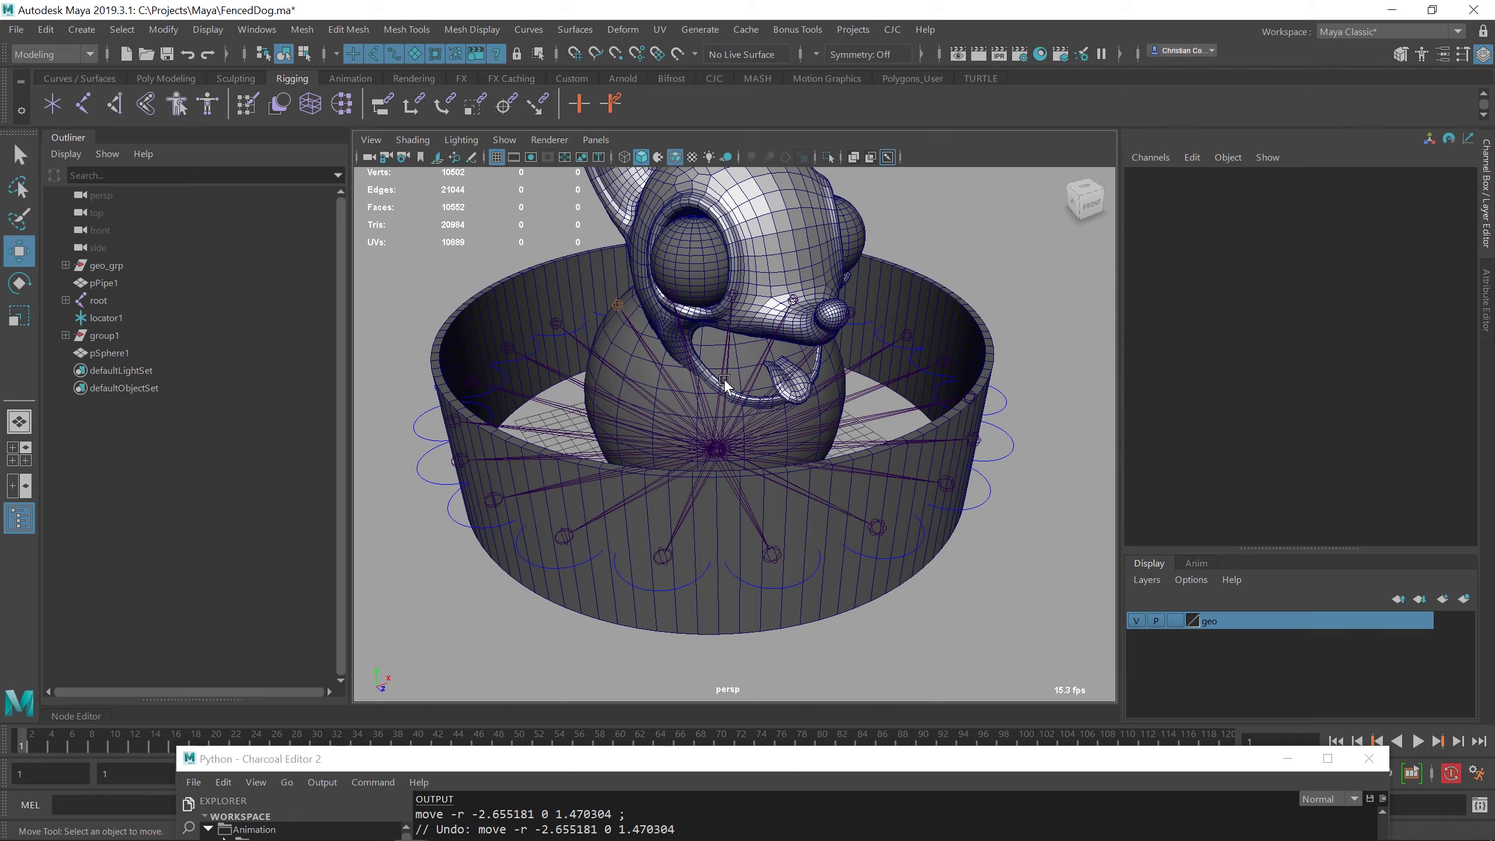
left_click(100, 266)
left_click_drag(818, 382, 804, 497, "alt")
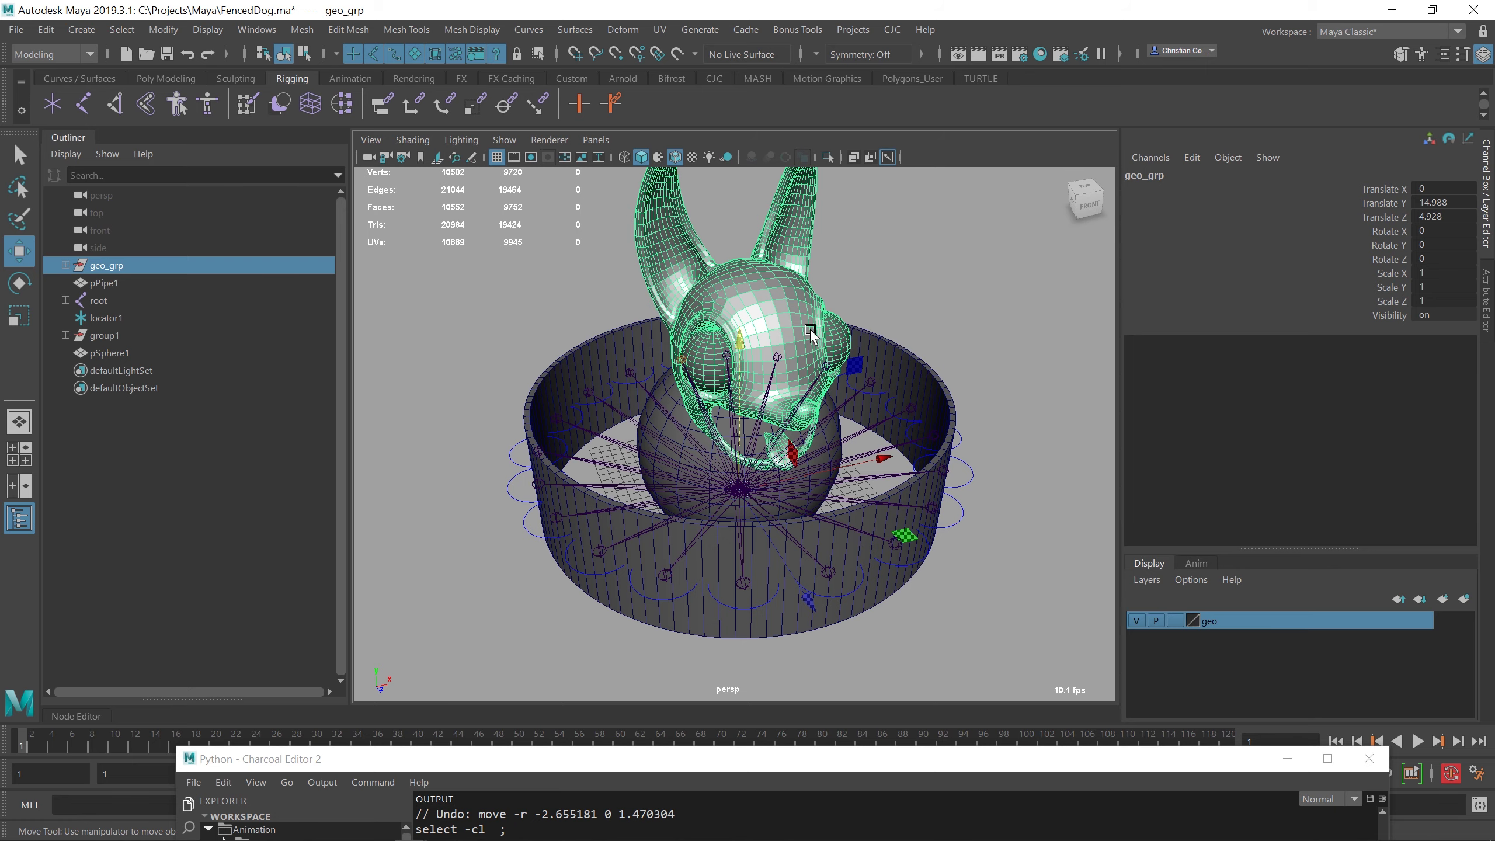
left_click(921, 558)
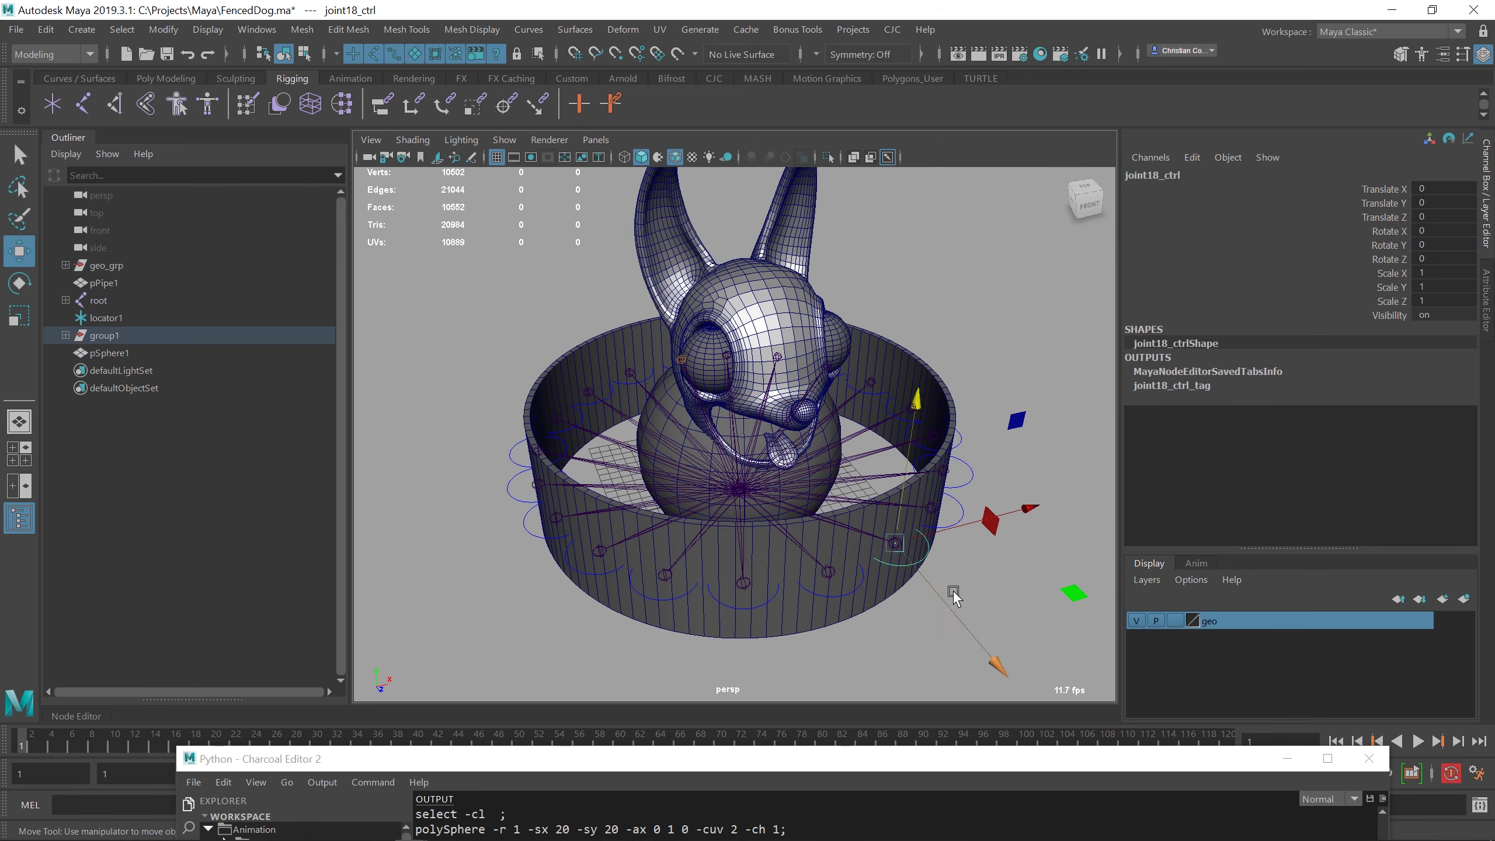
left_click_drag(1079, 596, 1159, 655)
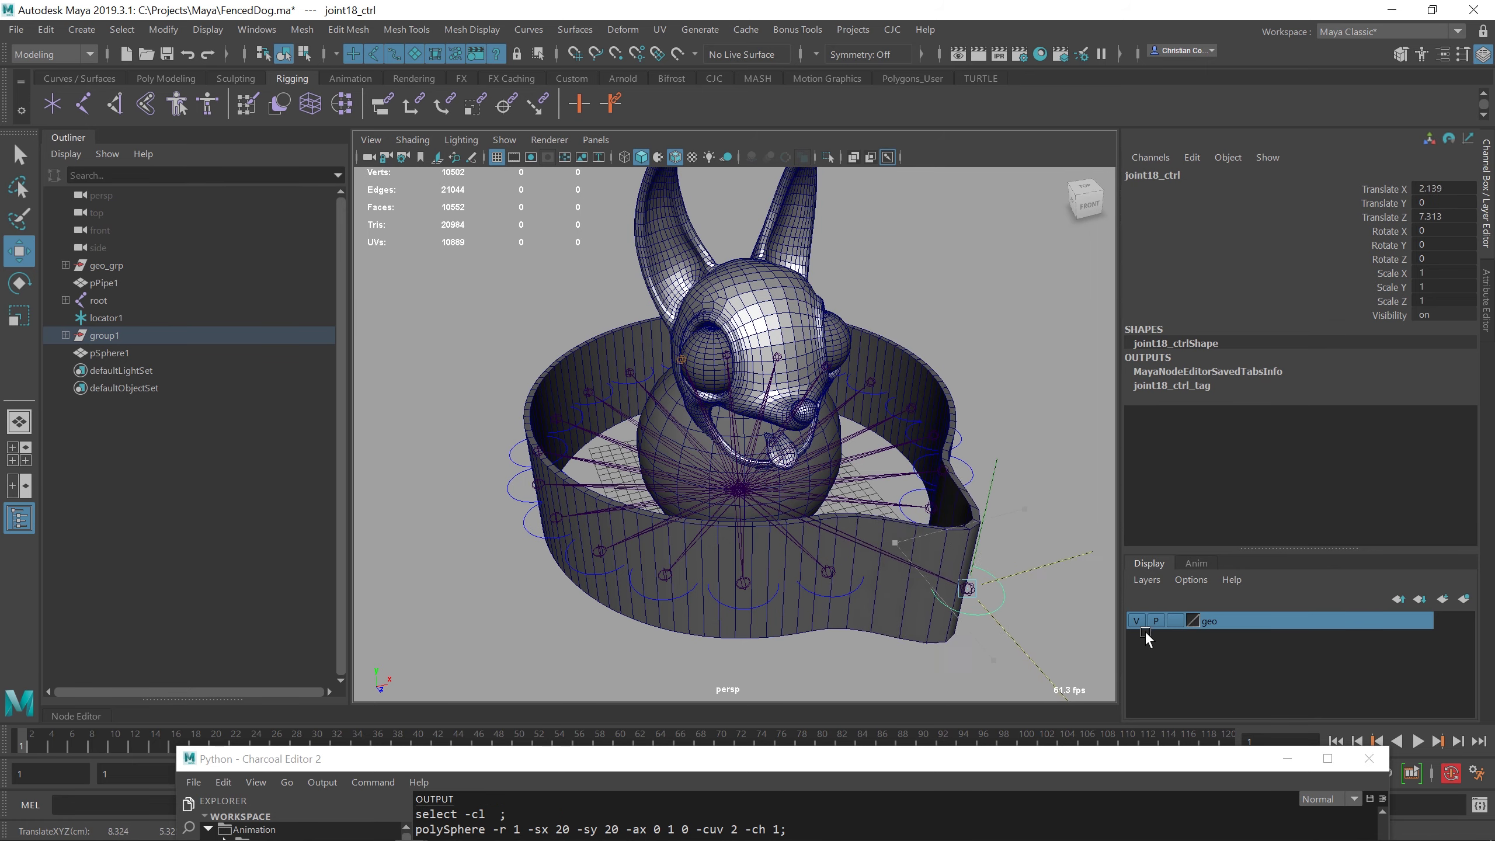
key("ctrl+z")
left_click(755, 610)
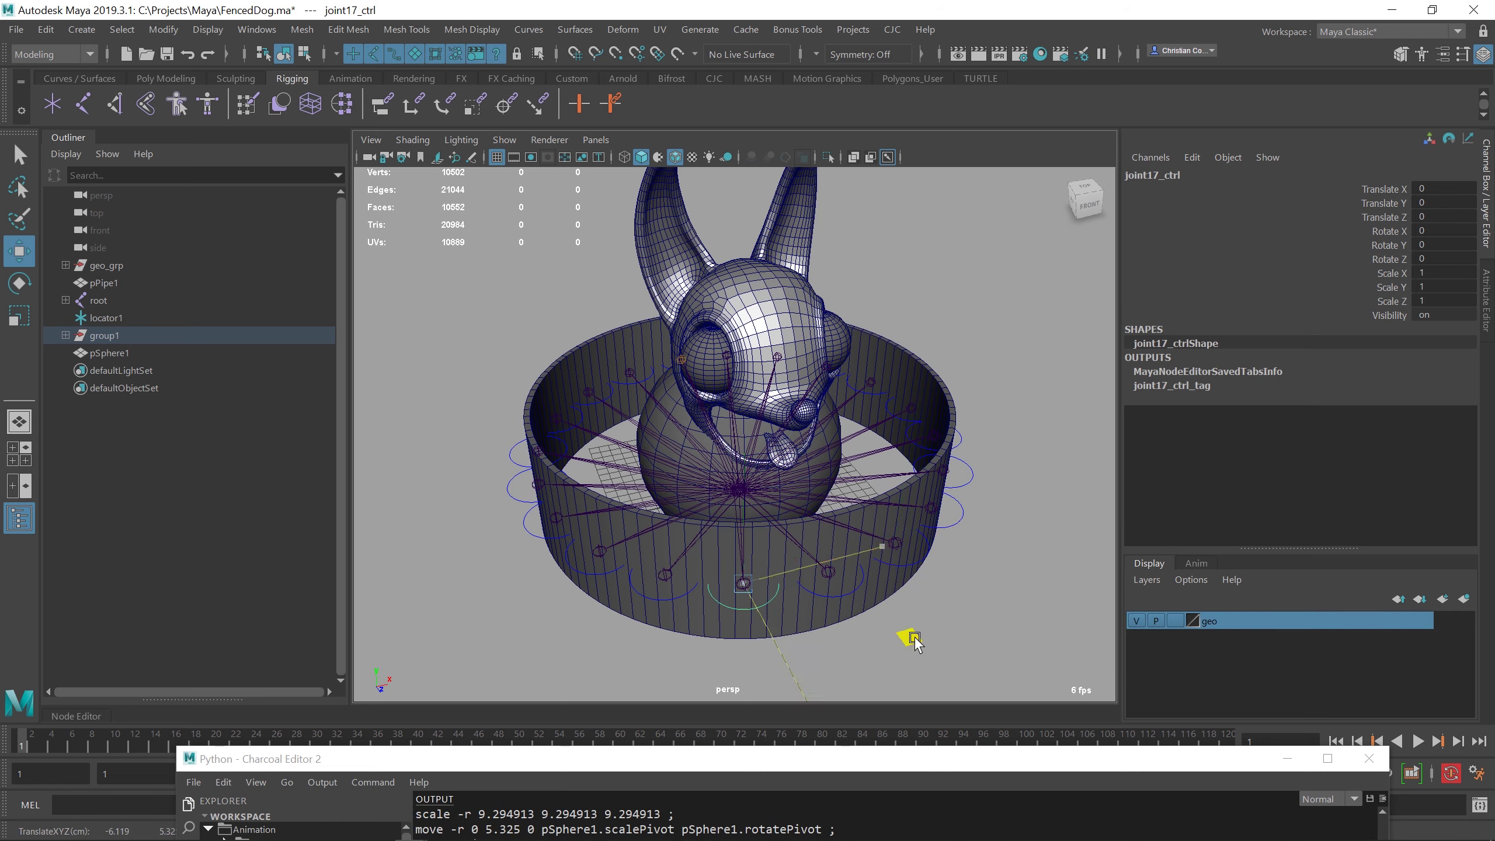
mouse_move(907, 634)
left_mouse_down()
mouse_move(901, 660)
mouse_move(924, 658)
left_mouse_up()
key("ctrl+z")
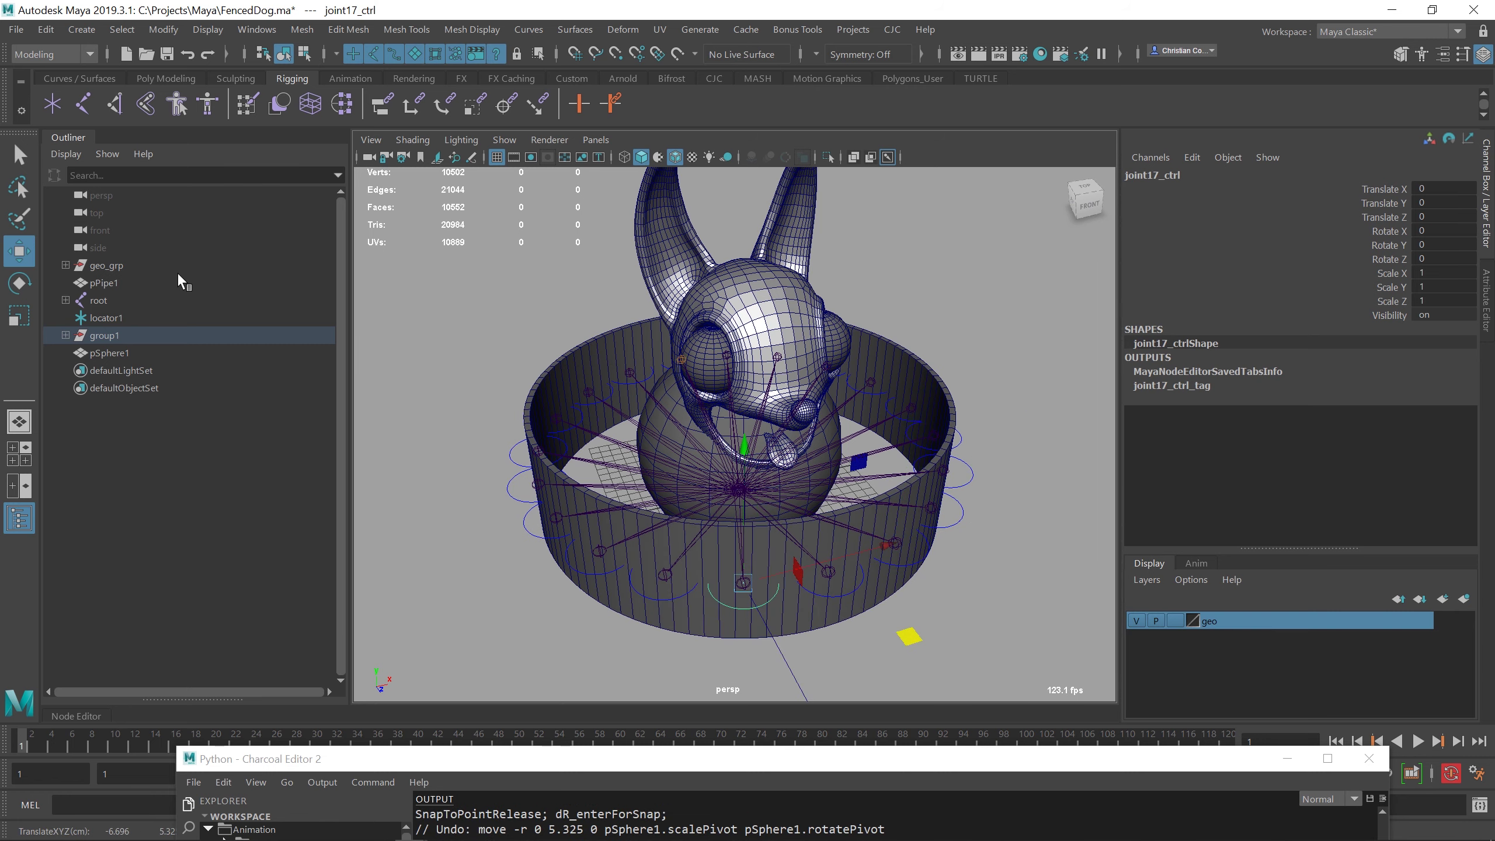
Step: Slide the dog's geo_grp across the fence, then raise the Python script editor
left_click(176, 269)
left_click_drag(546, 376, 559, 441, "alt")
left_click_drag(907, 514, 922, 553, "alt")
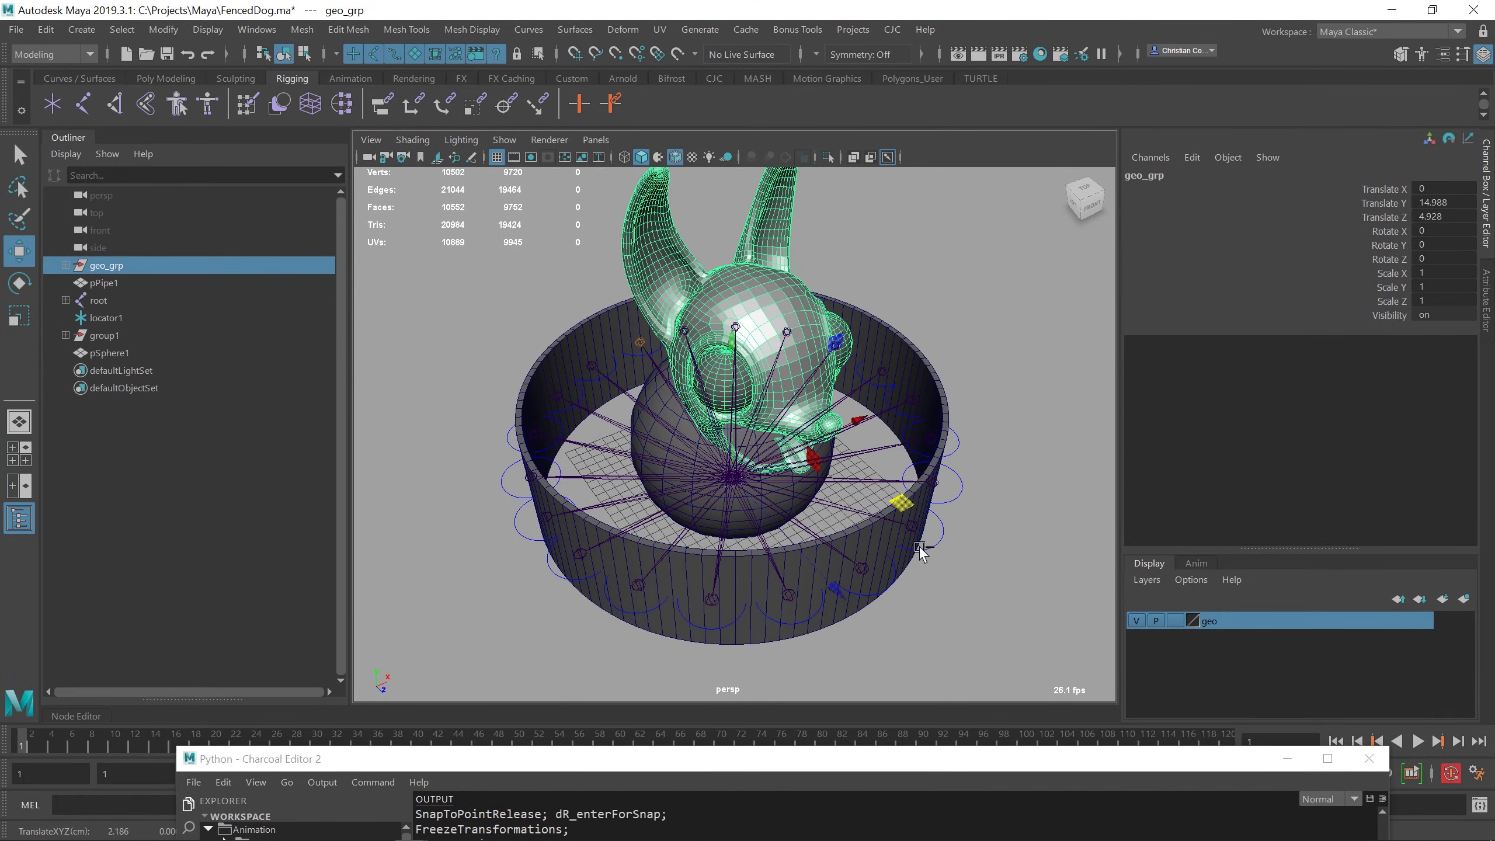
left_click_drag(584, 493, 682, 499, "alt")
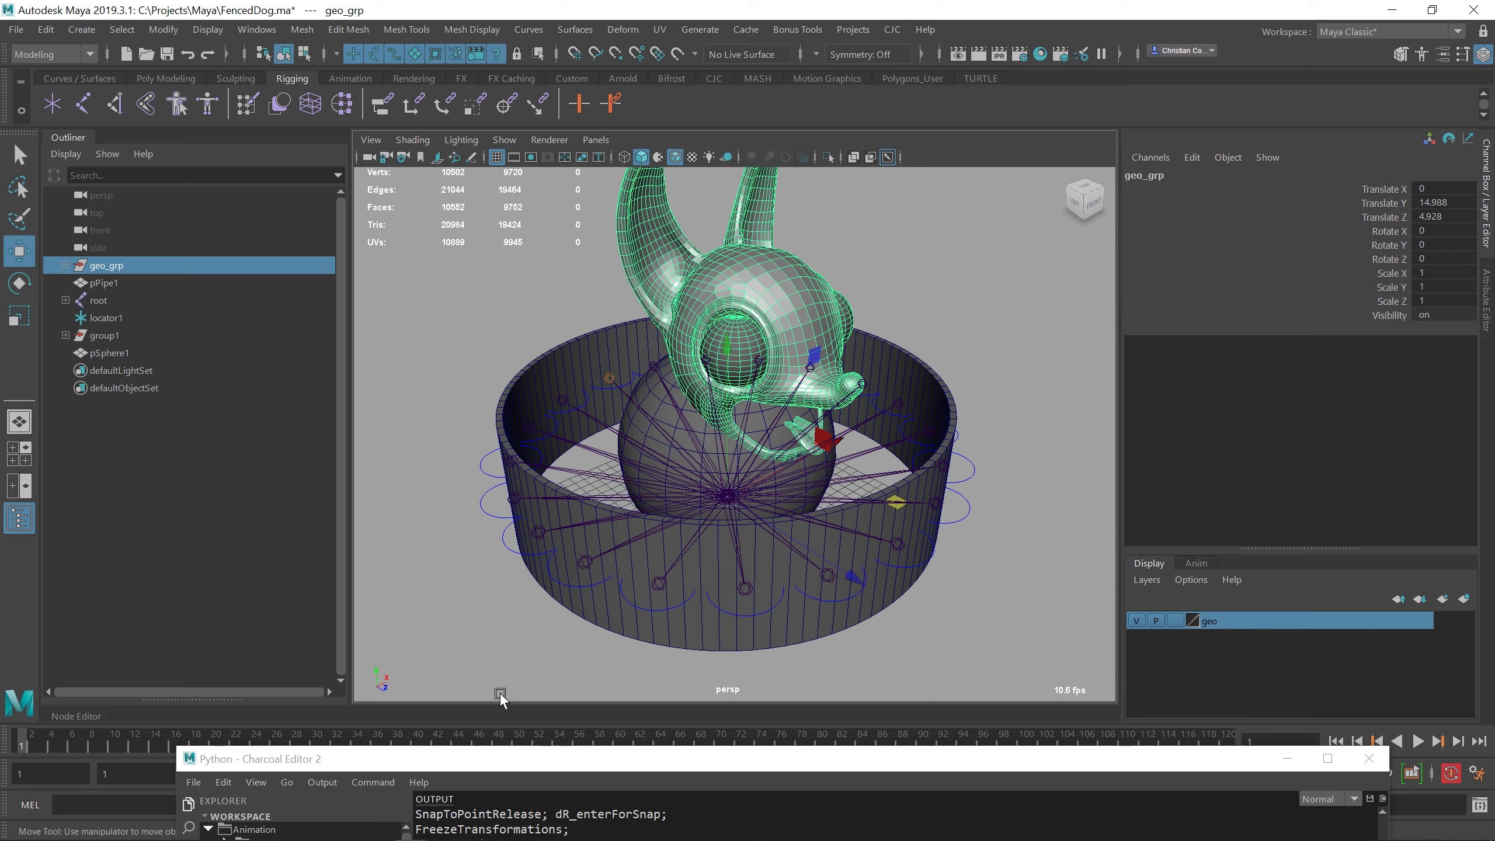
left_click_drag(546, 772, 584, 258)
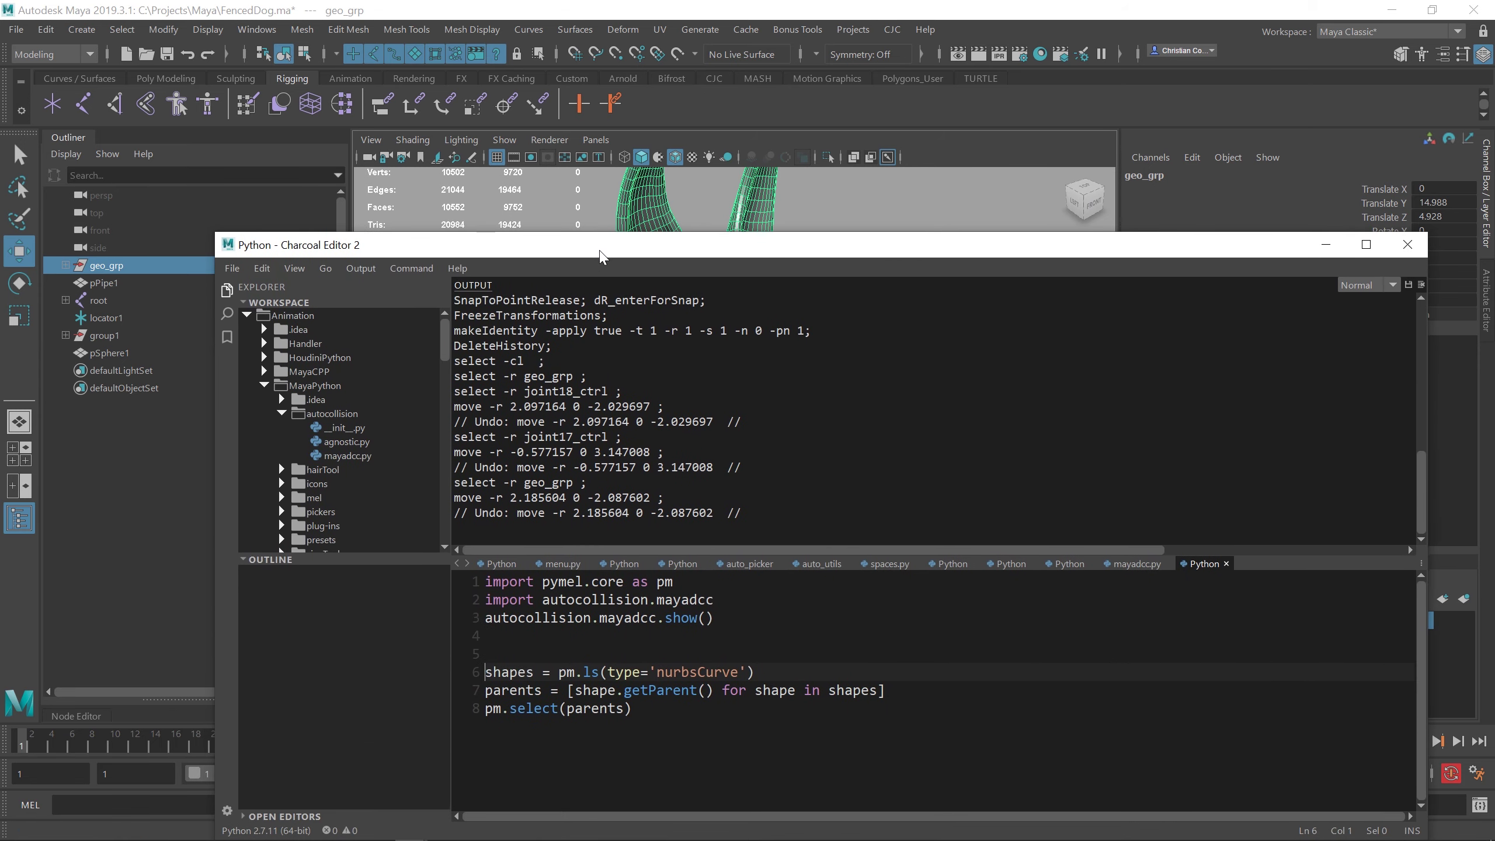
Step: Run the autocollision.mayadcc show() script to open Auto Collider and name the module Doggy
mouse_move(500, 600)
left_mouse_down()
mouse_move(714, 600)
mouse_move(623, 617)
mouse_move(484, 599)
left_mouse_up()
left_click(714, 600)
key("ctrl+Return")
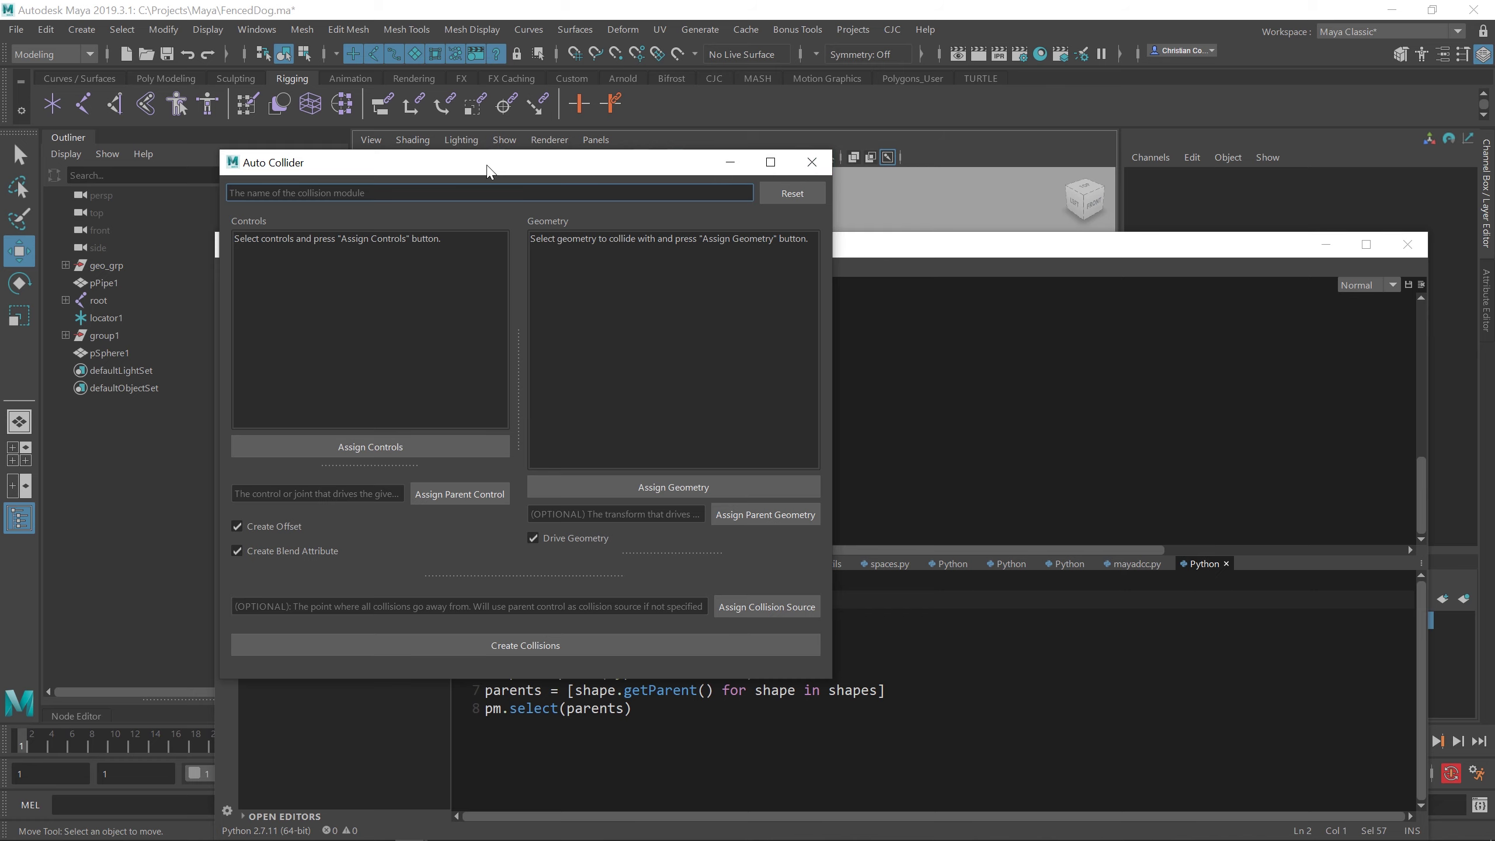
left_click_drag(488, 170, 504, 175)
left_click_drag(877, 250, 862, 767)
left_click_drag(534, 168, 679, 224)
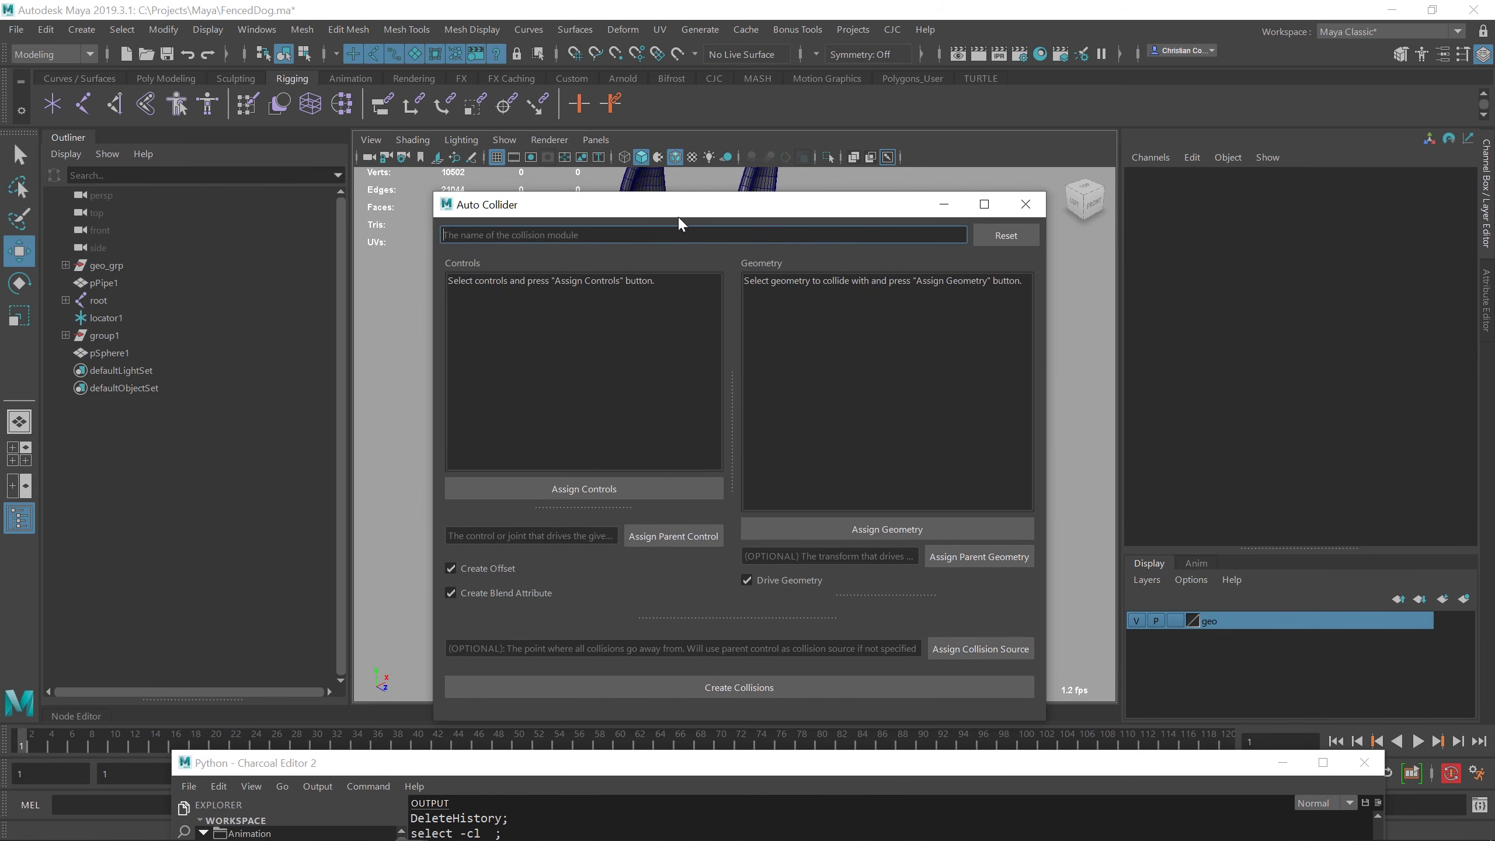
type("Doggy")
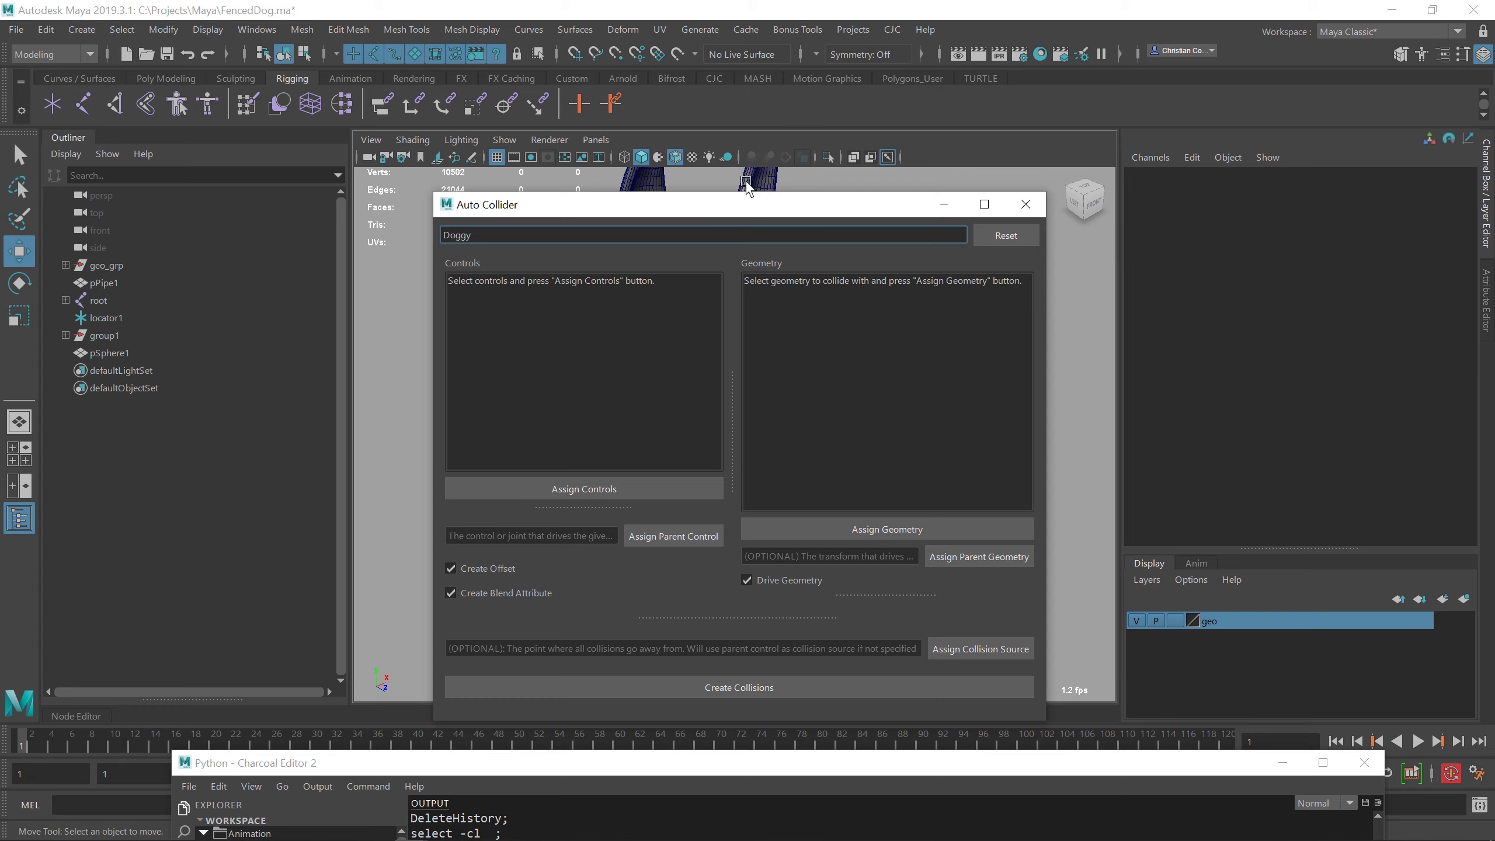
Step: Select two fence controls and drag them inward to dent the fence
left_click_drag(726, 209, 544, 194)
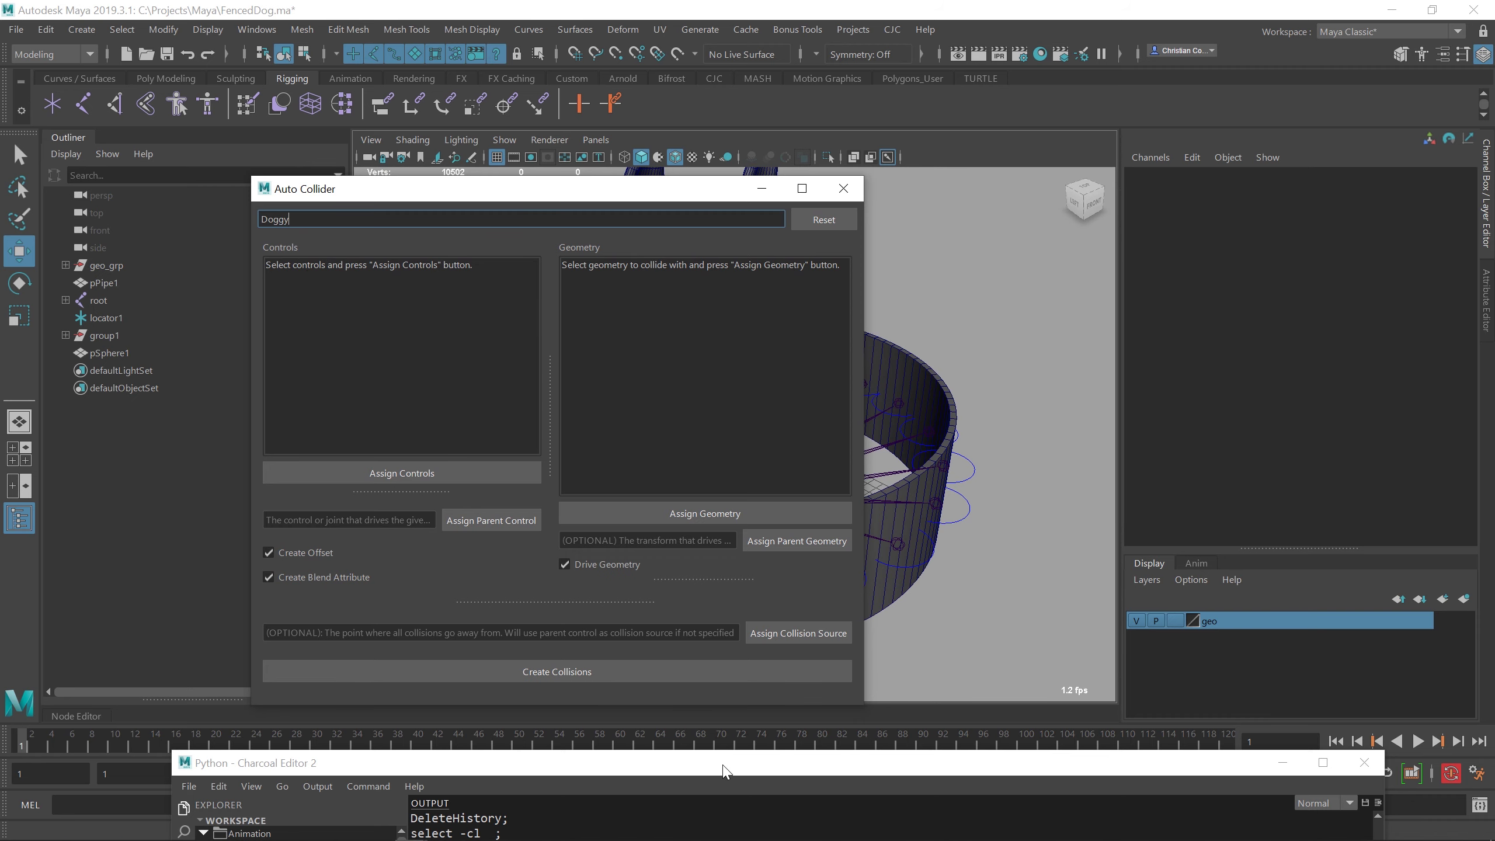
left_click_drag(655, 197, 408, 527)
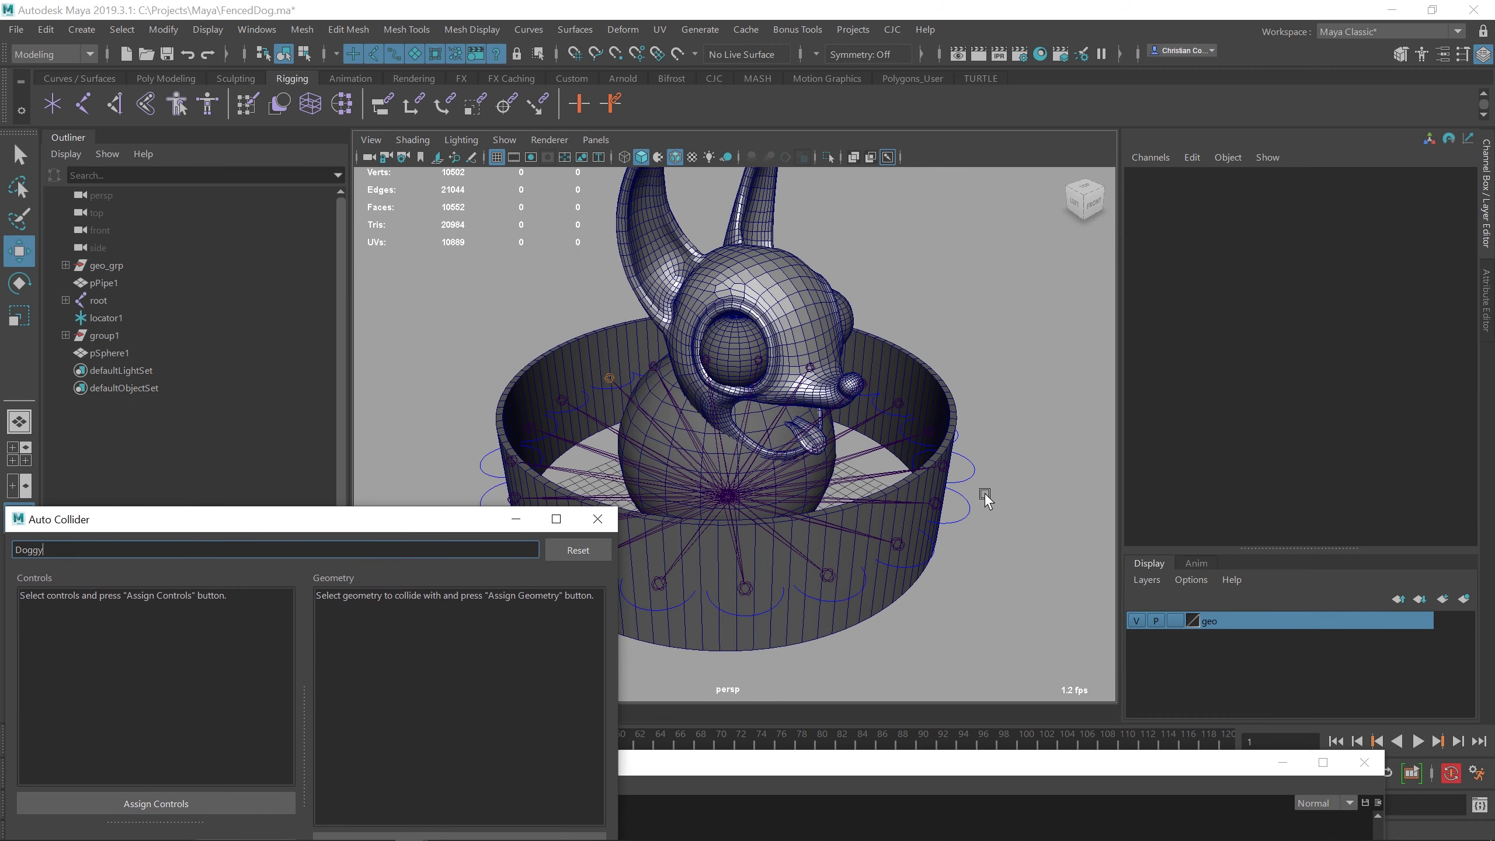
left_click_drag(986, 470, 956, 524)
left_click_drag(1099, 465, 1012, 443)
Step: Undo the fence dent, then run the pymel import and lines 6–8 to select every nurbsCurve control
key("ctrl+z")
left_click_drag(788, 763, 841, 284)
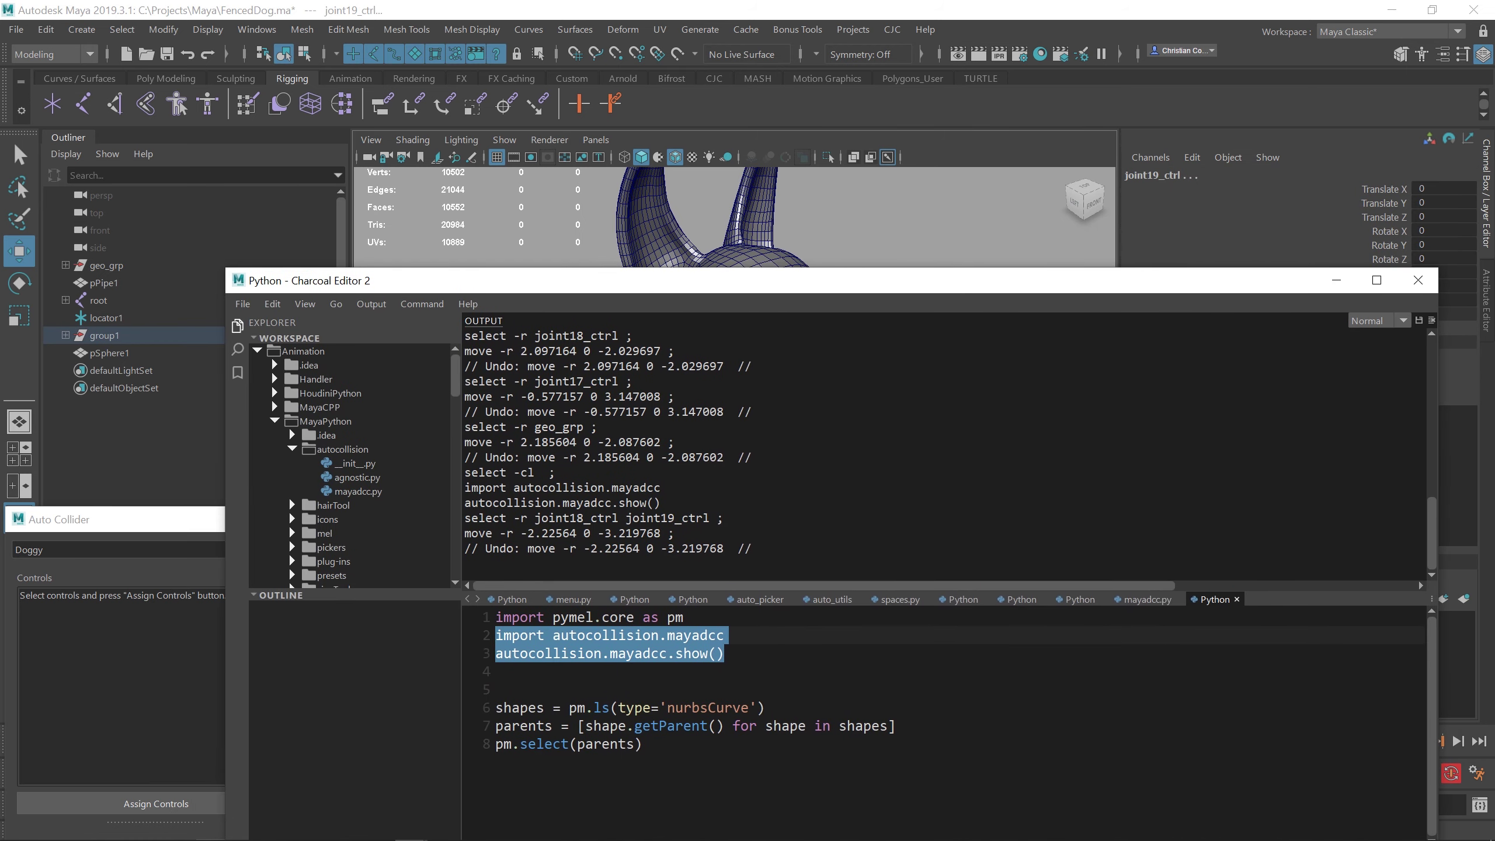
left_click_drag(692, 618, 488, 621)
key("ctrl+Return")
left_click_drag(650, 745, 492, 709)
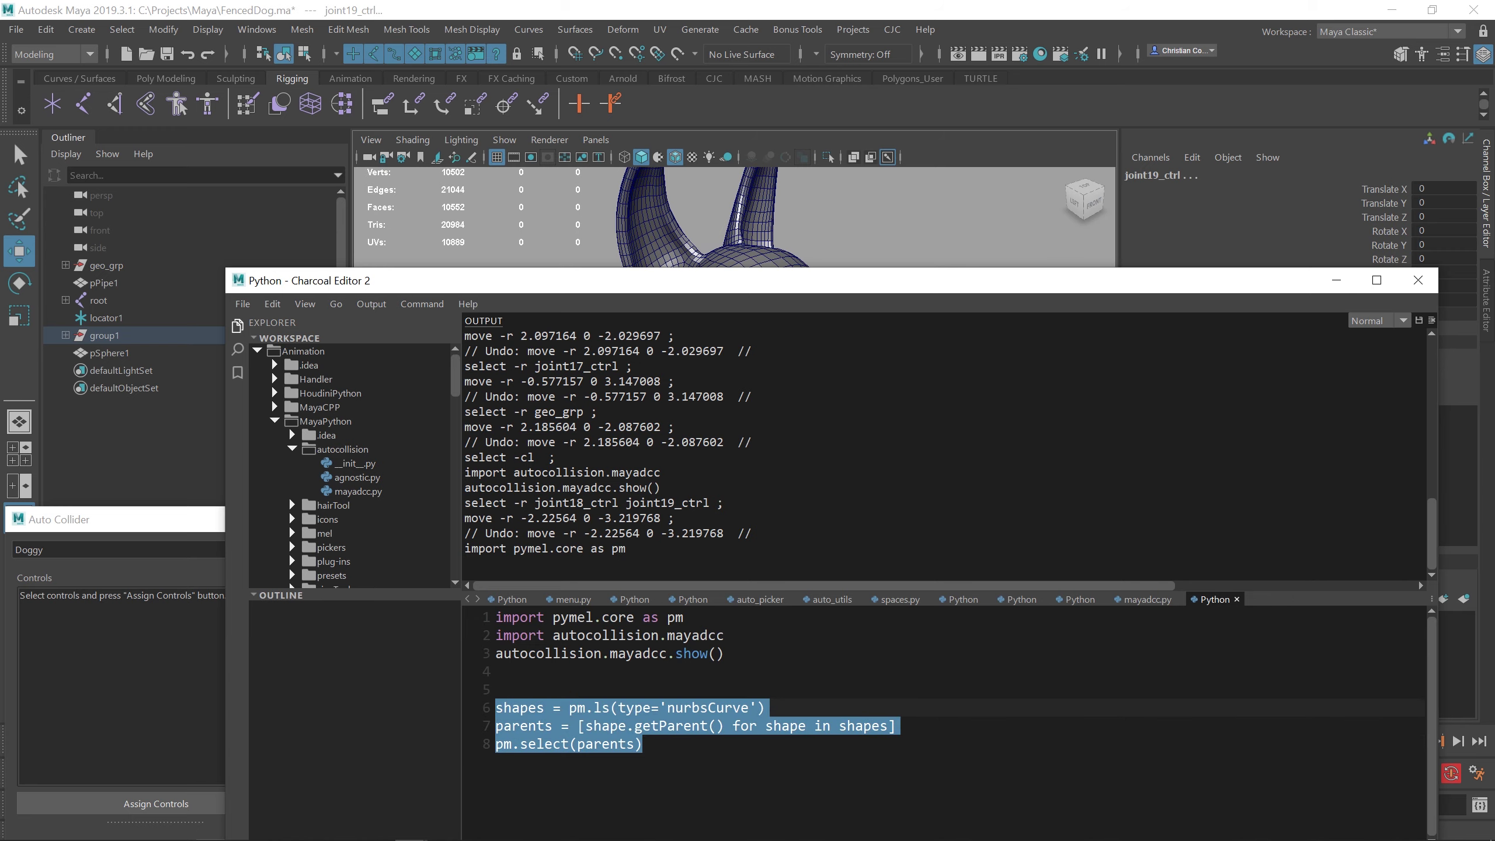
key("ctrl+Return")
left_click_drag(806, 286, 870, 729)
left_click_drag(1028, 724, 997, 778)
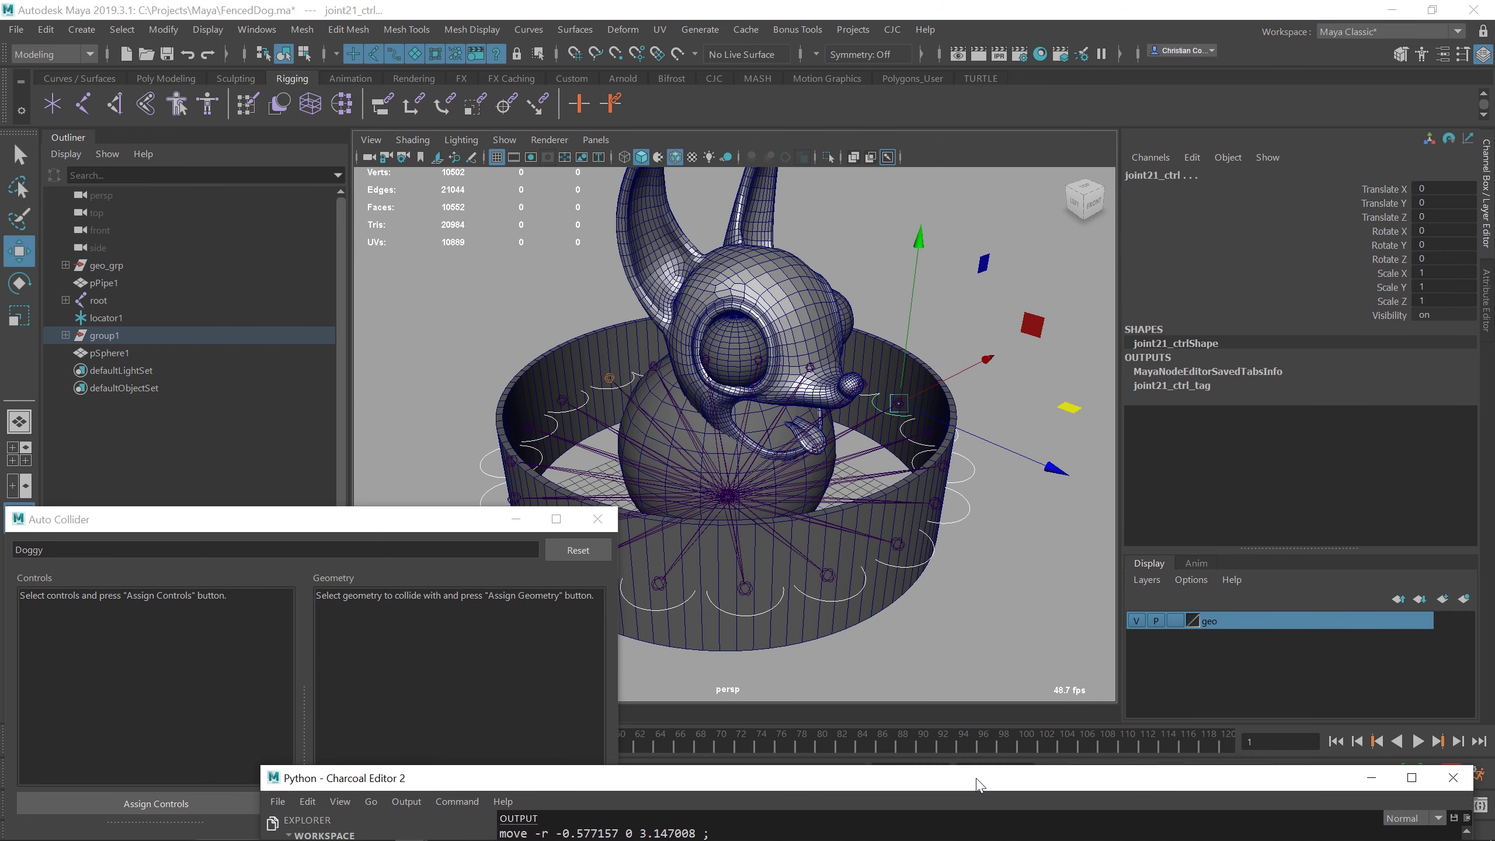
left_click_drag(318, 518, 490, 217)
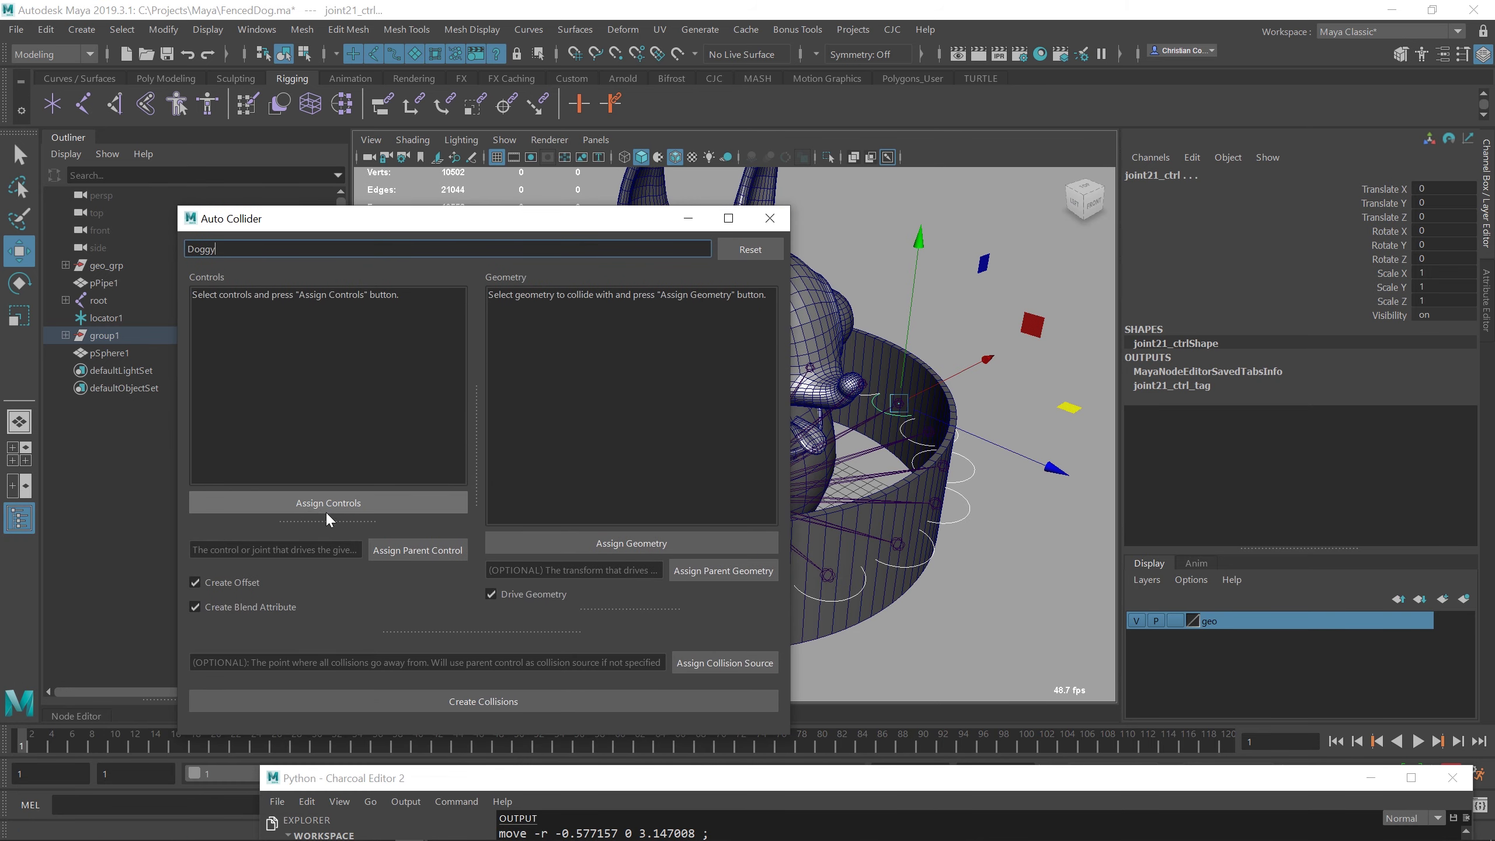
Step: Load the selected curve controls into Auto Collider with Assign Controls
left_click(307, 503)
scroll(272, 412, "down", 2)
scroll(276, 432, "up", 2)
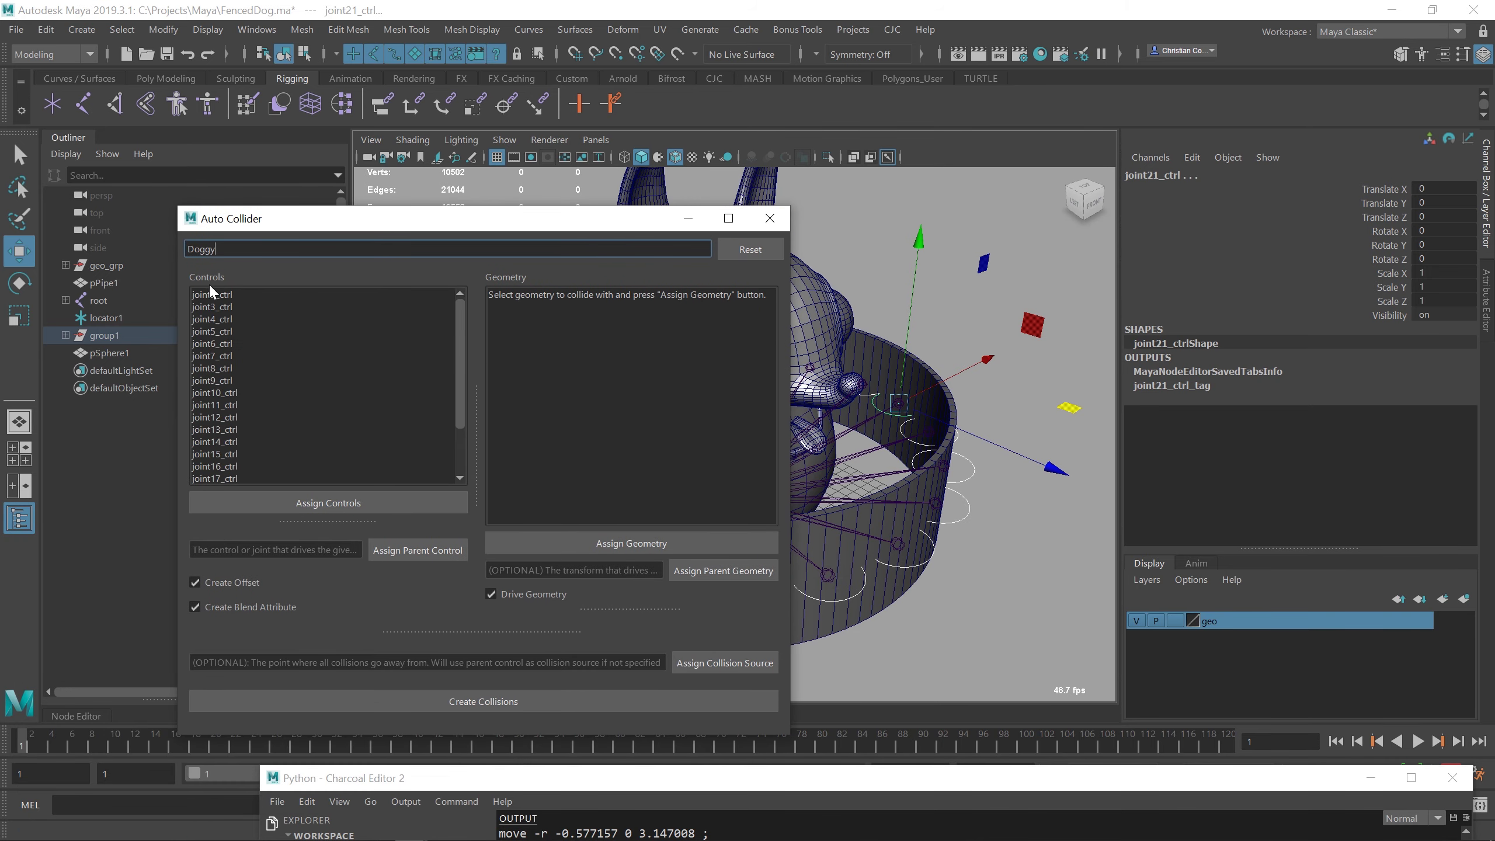
left_click_drag(581, 227, 535, 254)
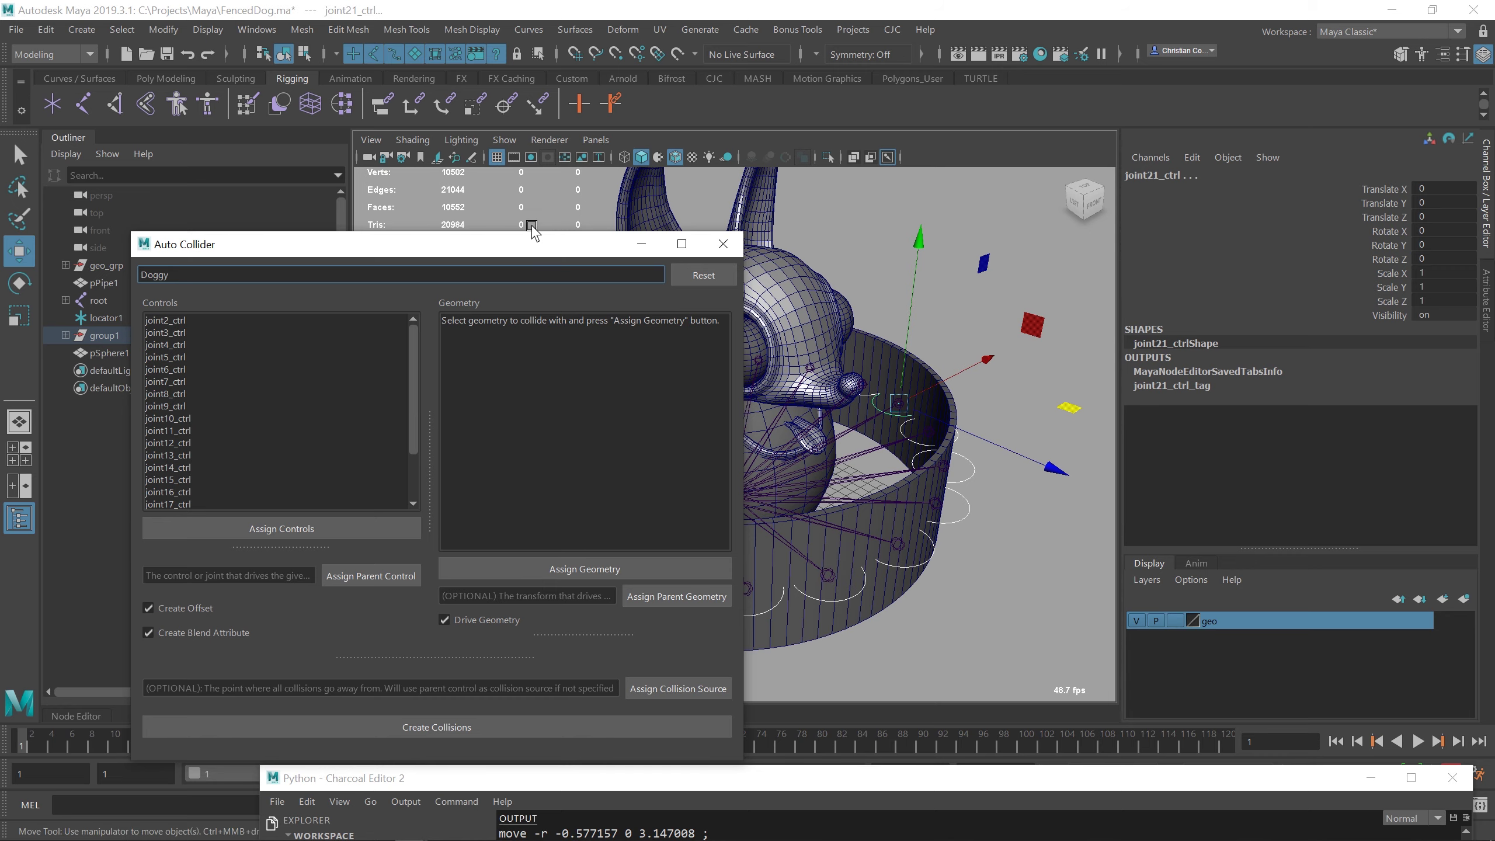
left_click_drag(526, 243, 616, 518)
Step: Select dogg_lowRes and pSphere1 and assign them as collision geometry
left_click(787, 307)
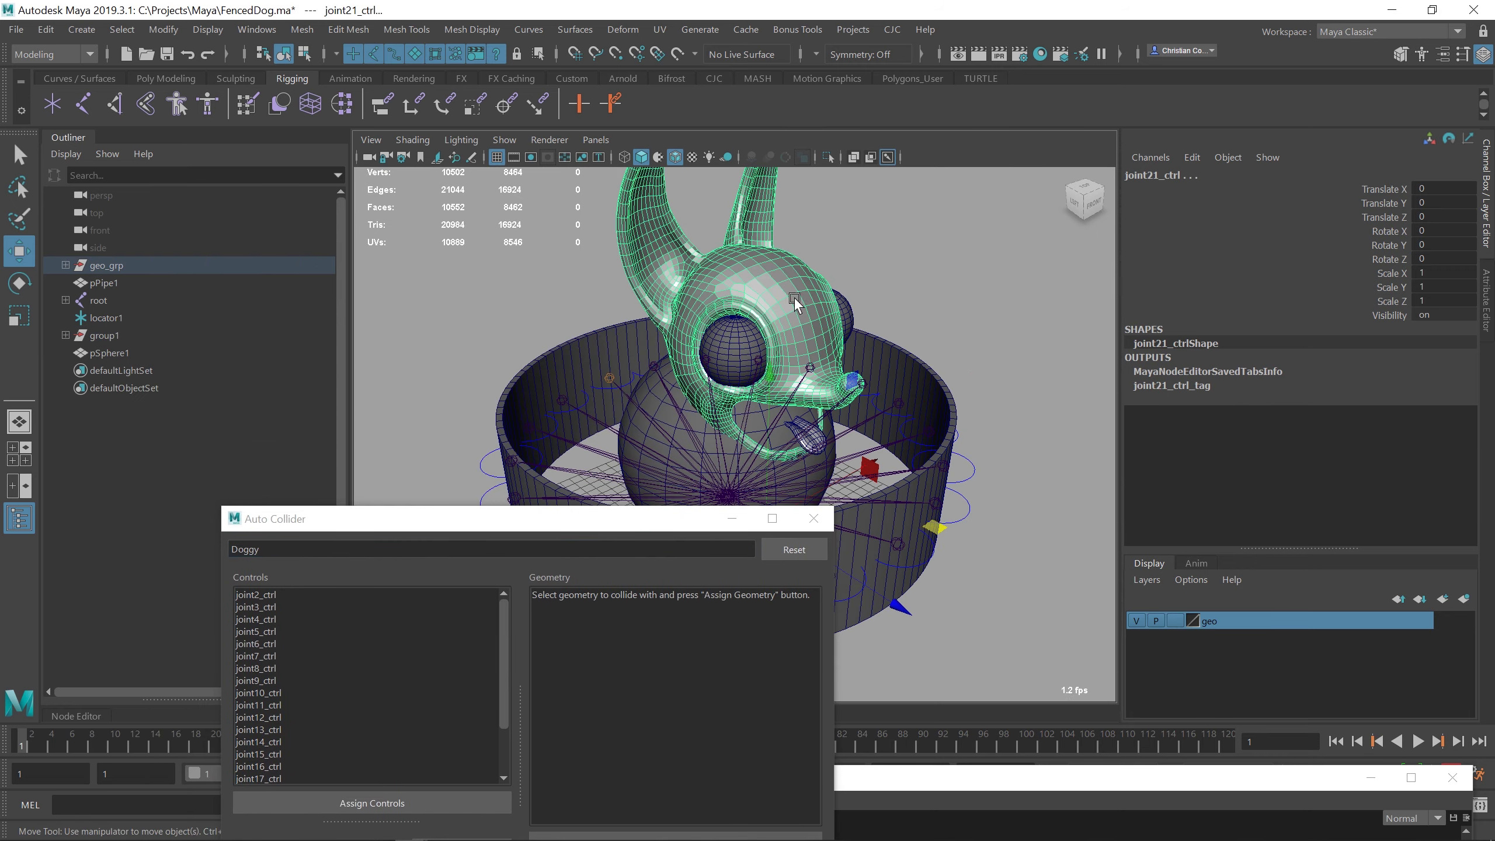
left_click_drag(787, 307, 663, 388, "alt")
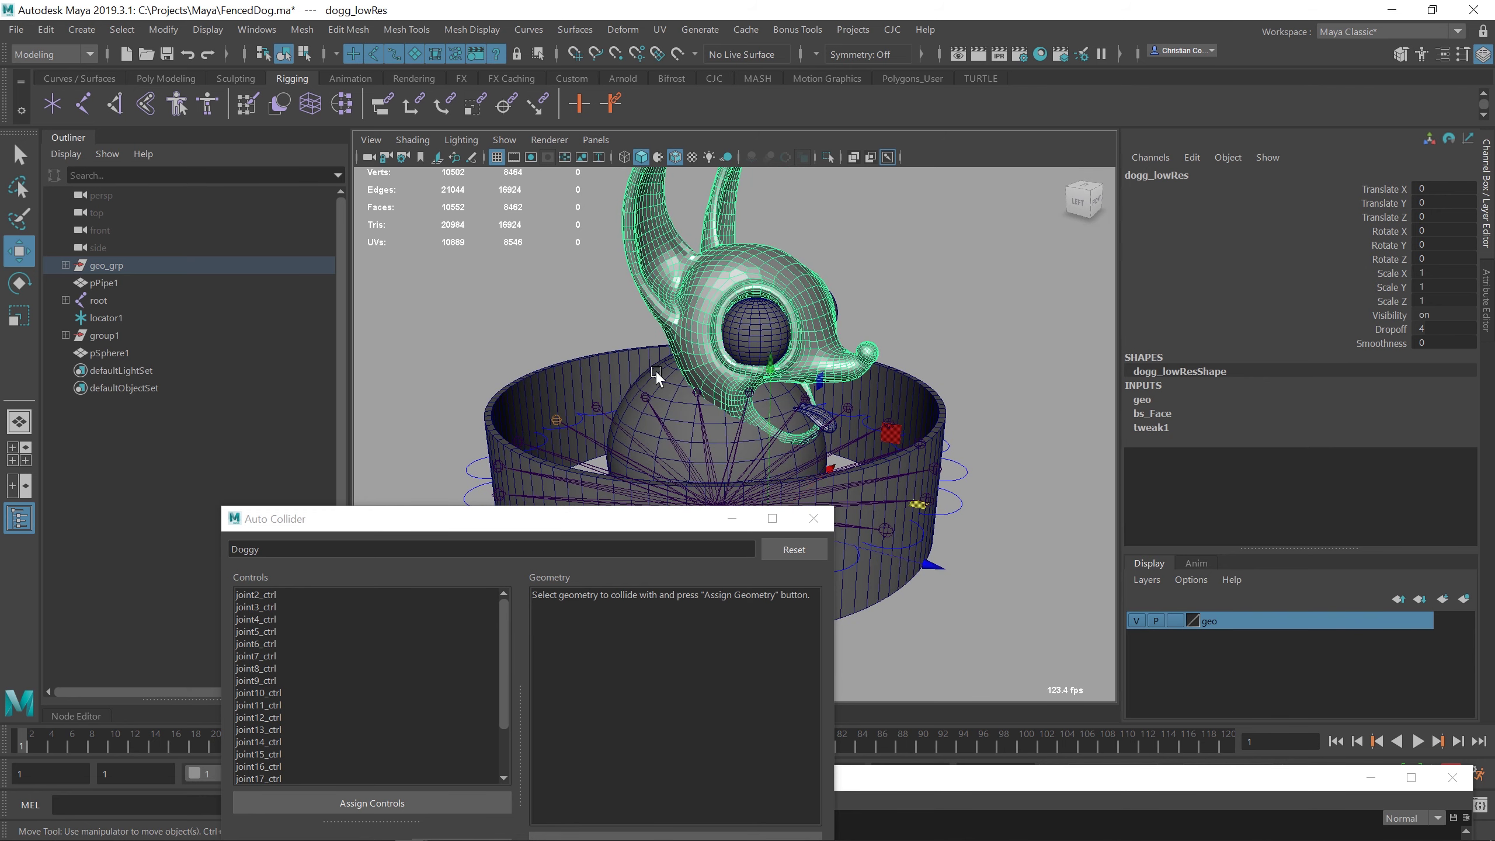
left_click(655, 369)
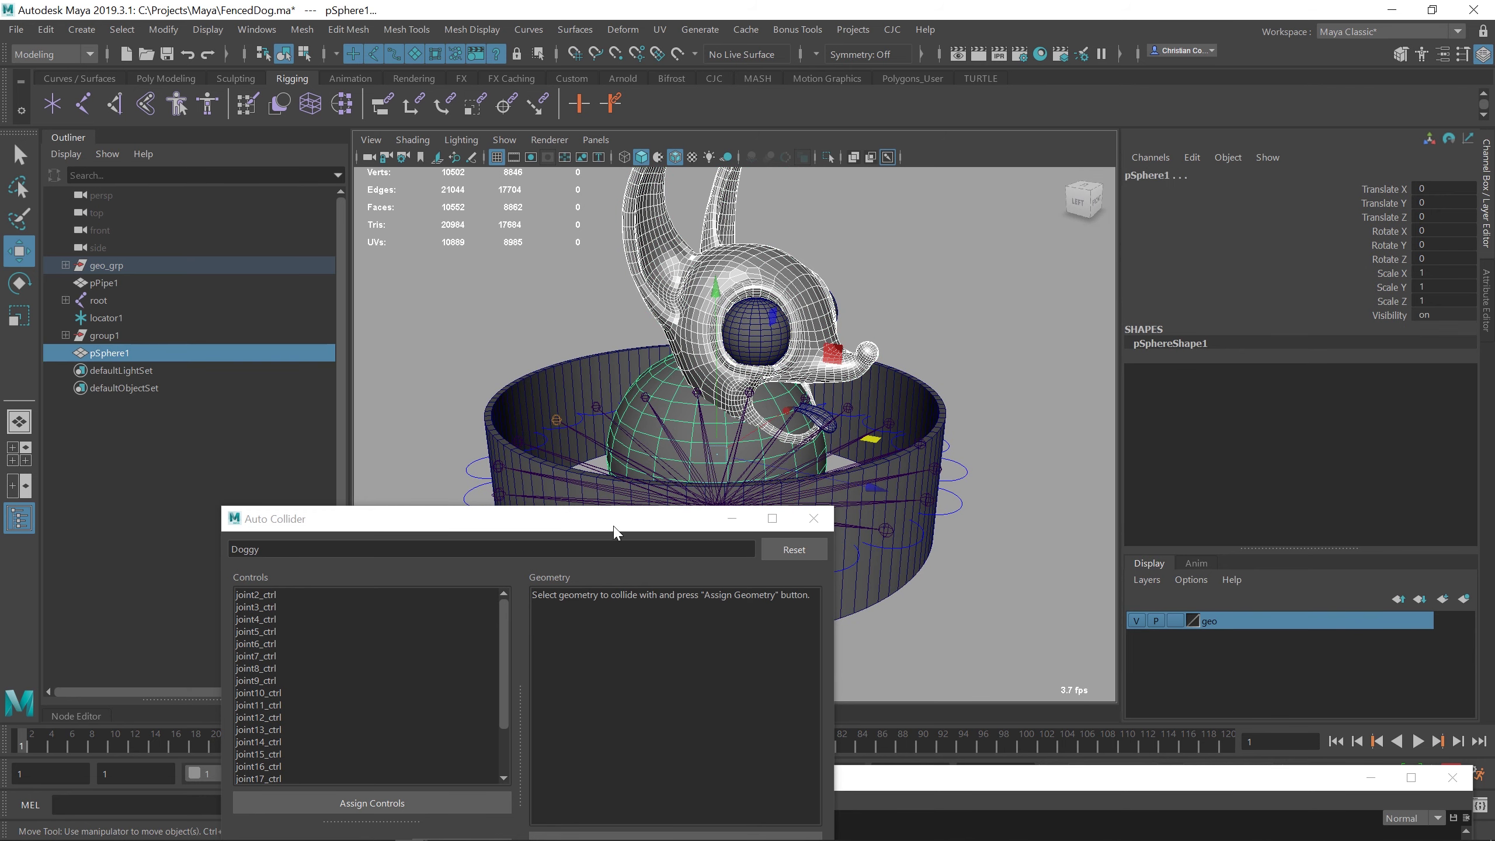
left_click_drag(615, 527, 500, 239)
left_click(590, 557)
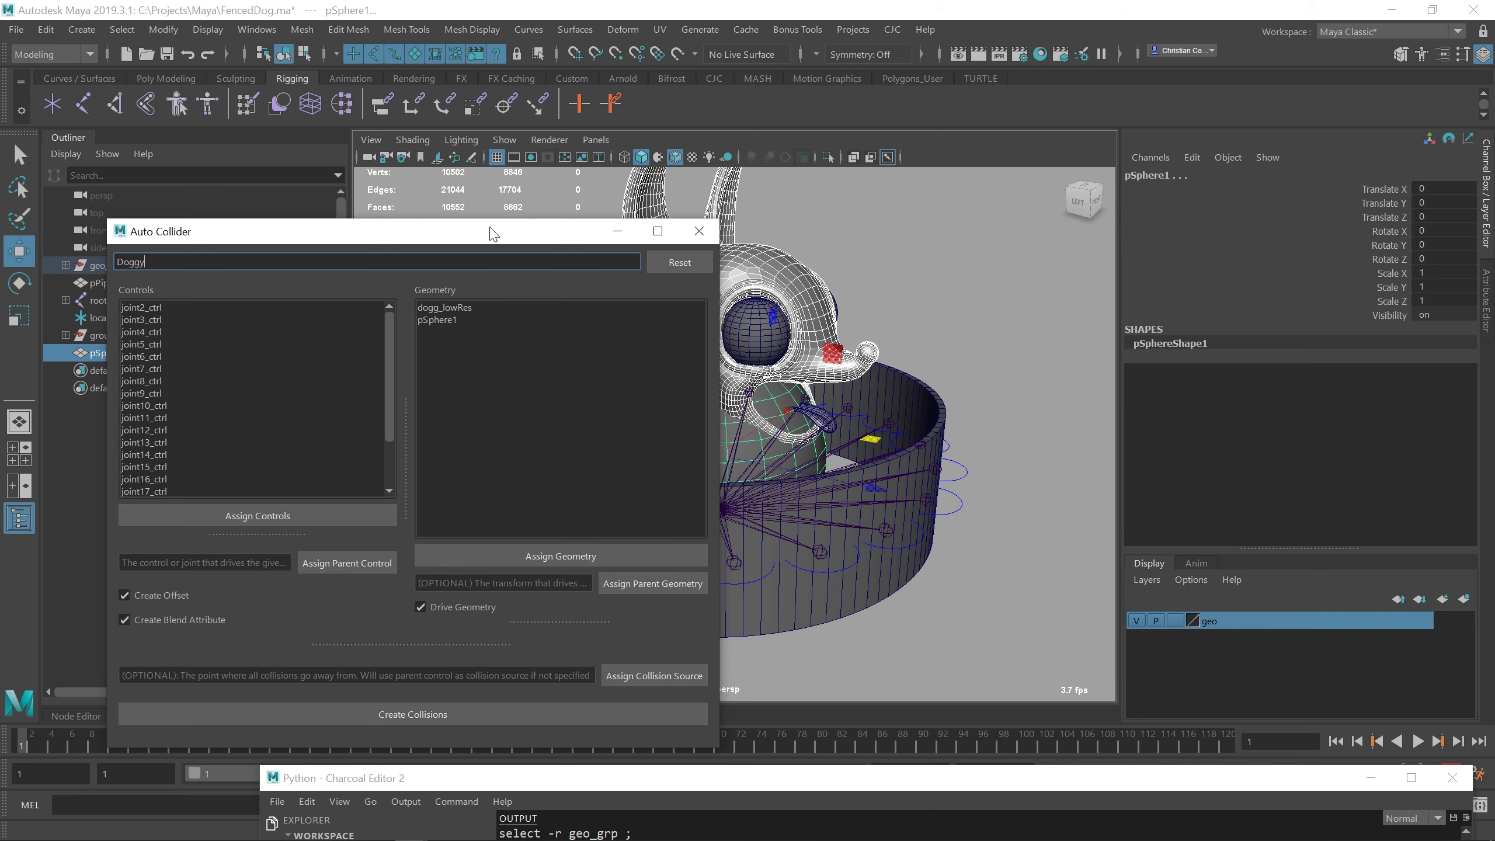
left_click_drag(484, 234, 720, 209)
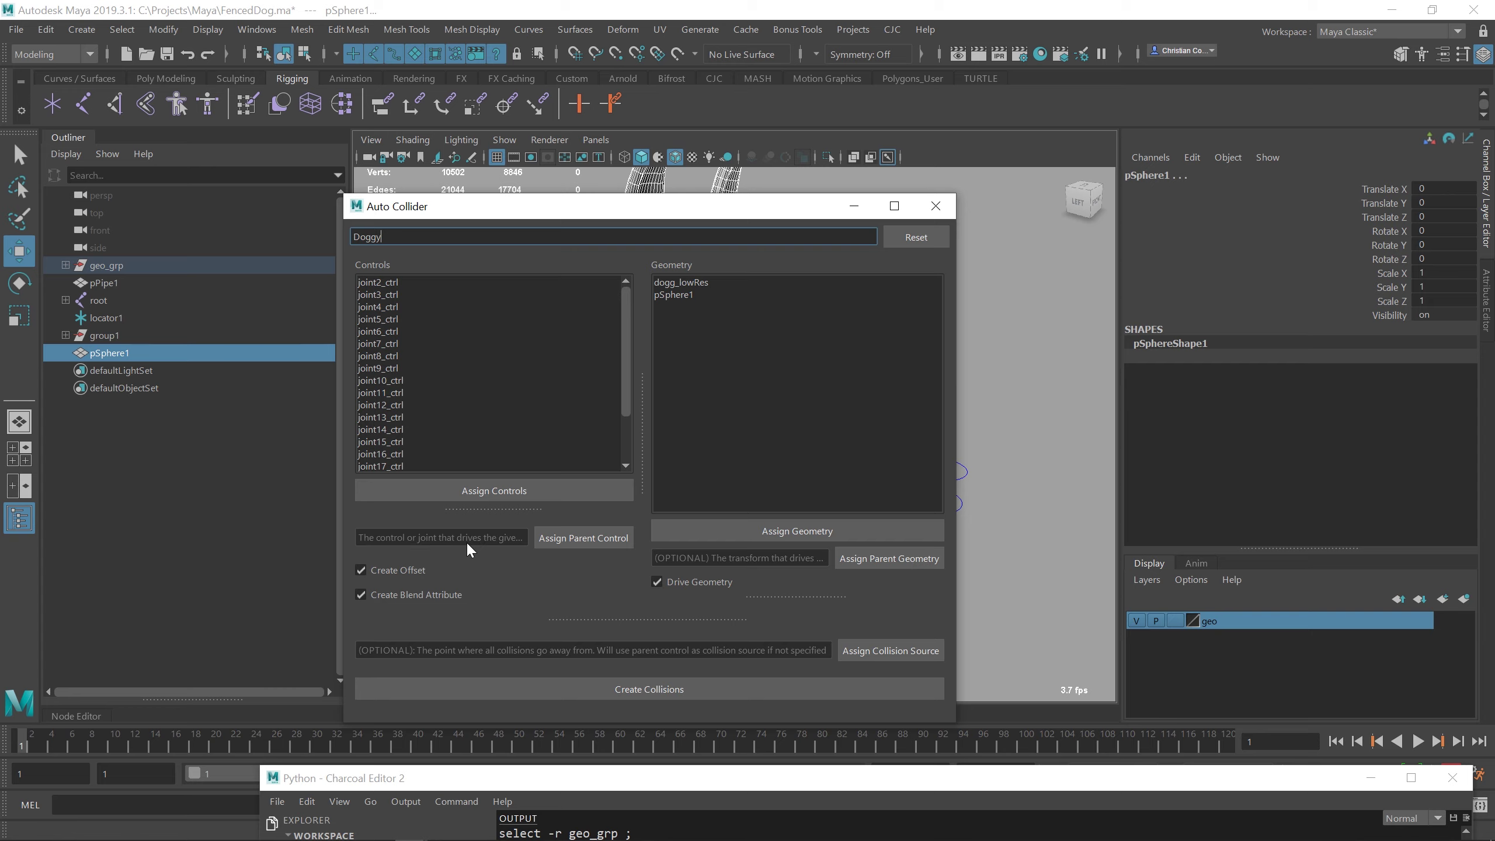
Step: Assign group1 from the Outliner as the Auto Collider's parent control
left_click_drag(638, 477, 757, 477)
left_click(96, 335)
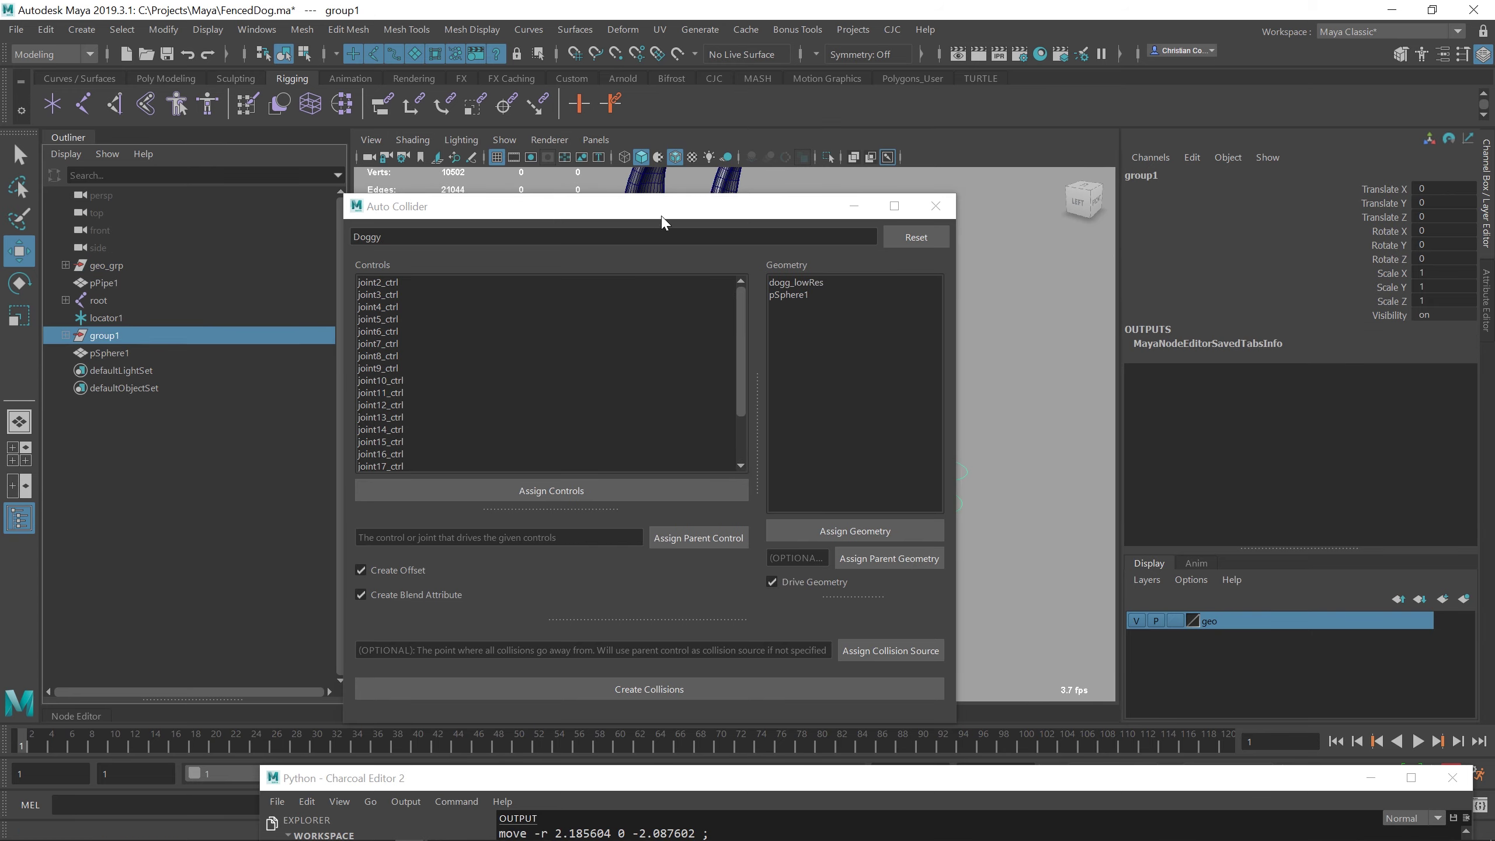
left_click_drag(657, 214, 342, 445)
left_click_drag(972, 439, 732, 483, "alt")
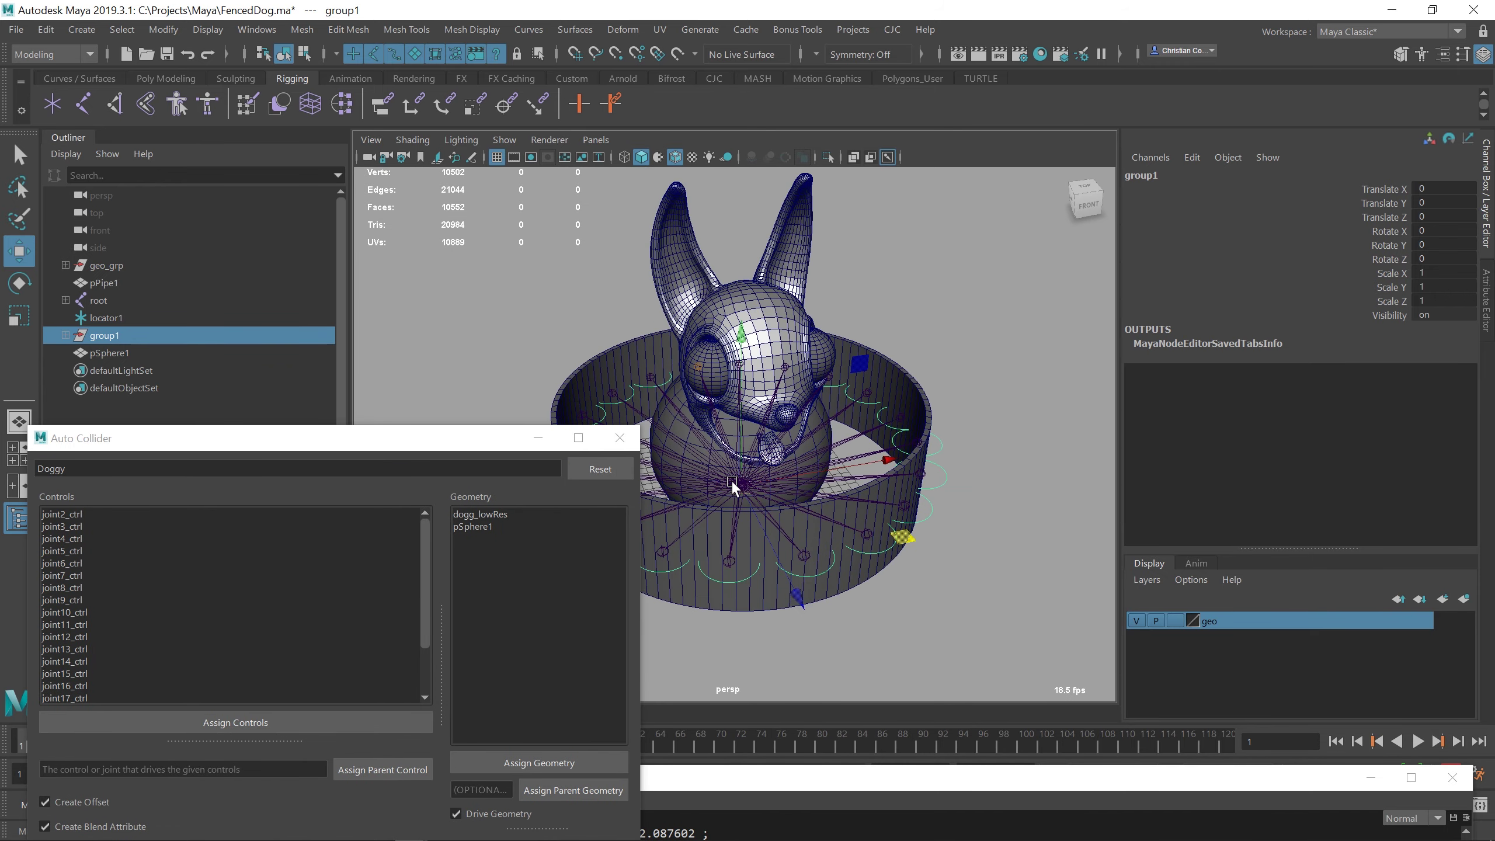
left_click_drag(264, 450, 299, 279)
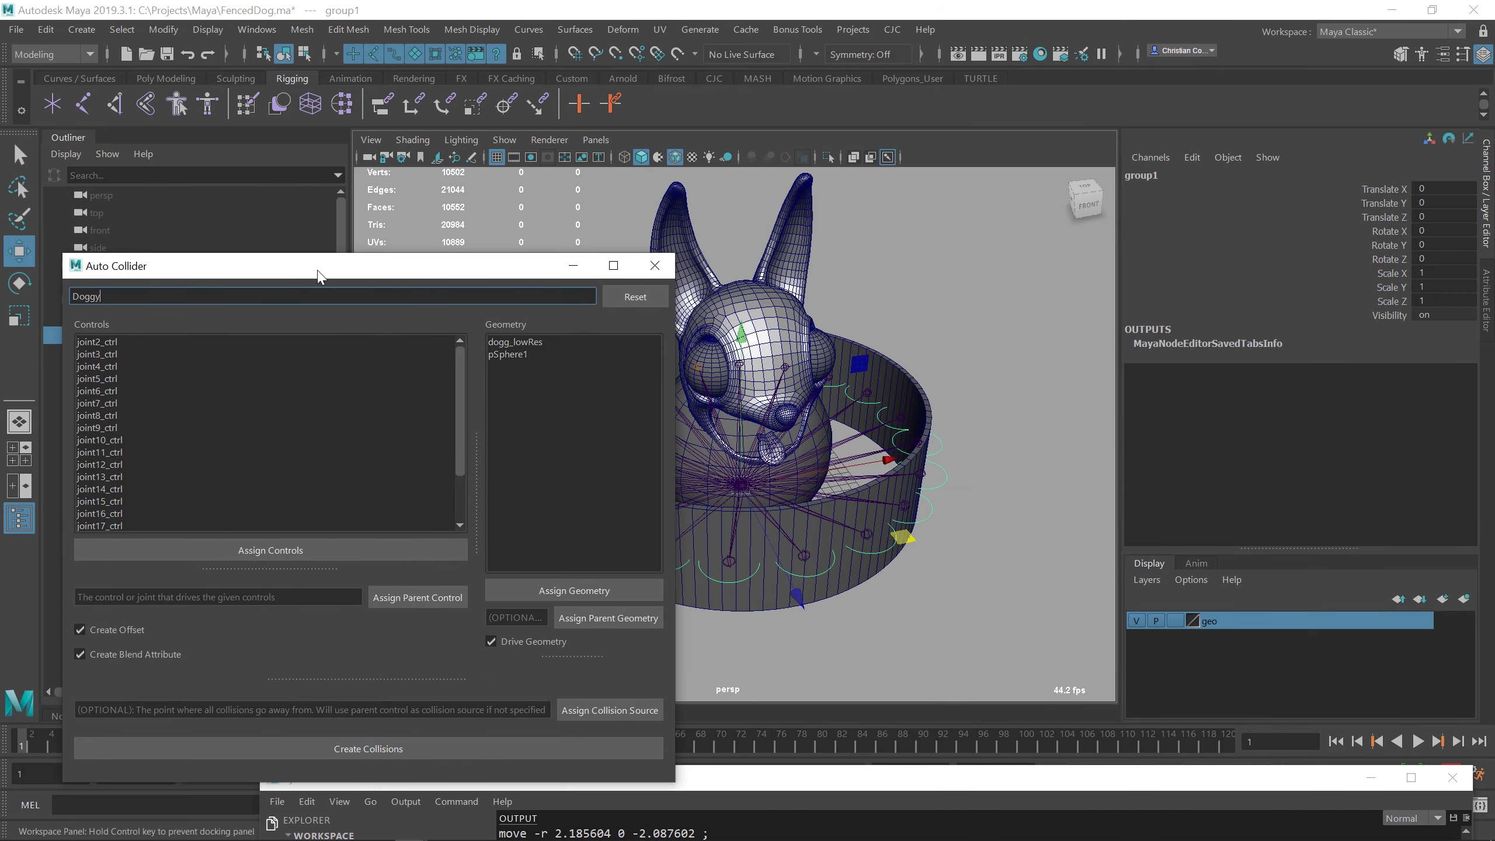
left_click(424, 601)
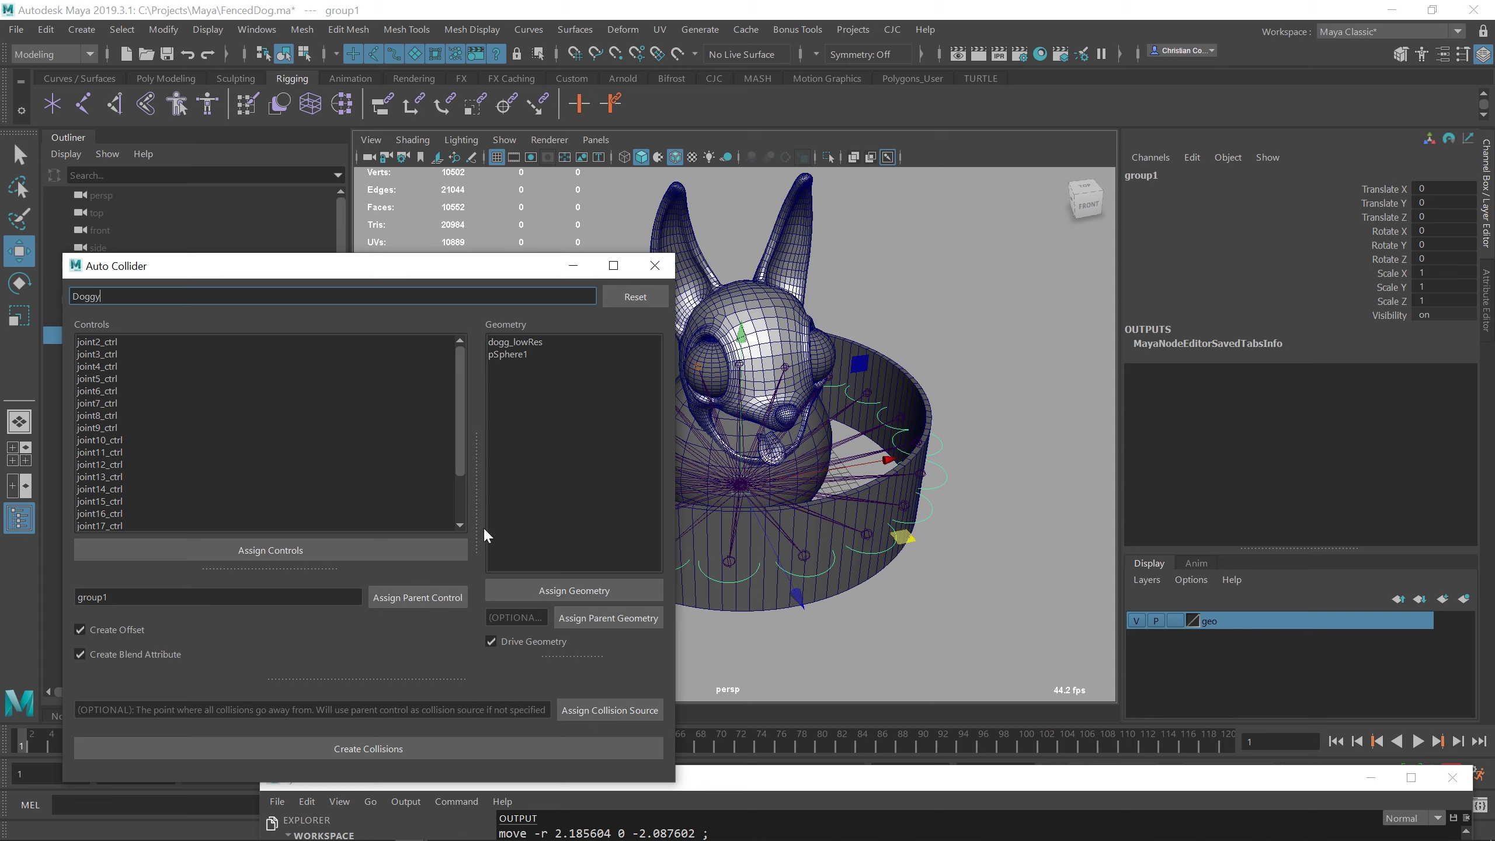
left_click_drag(483, 526, 390, 613)
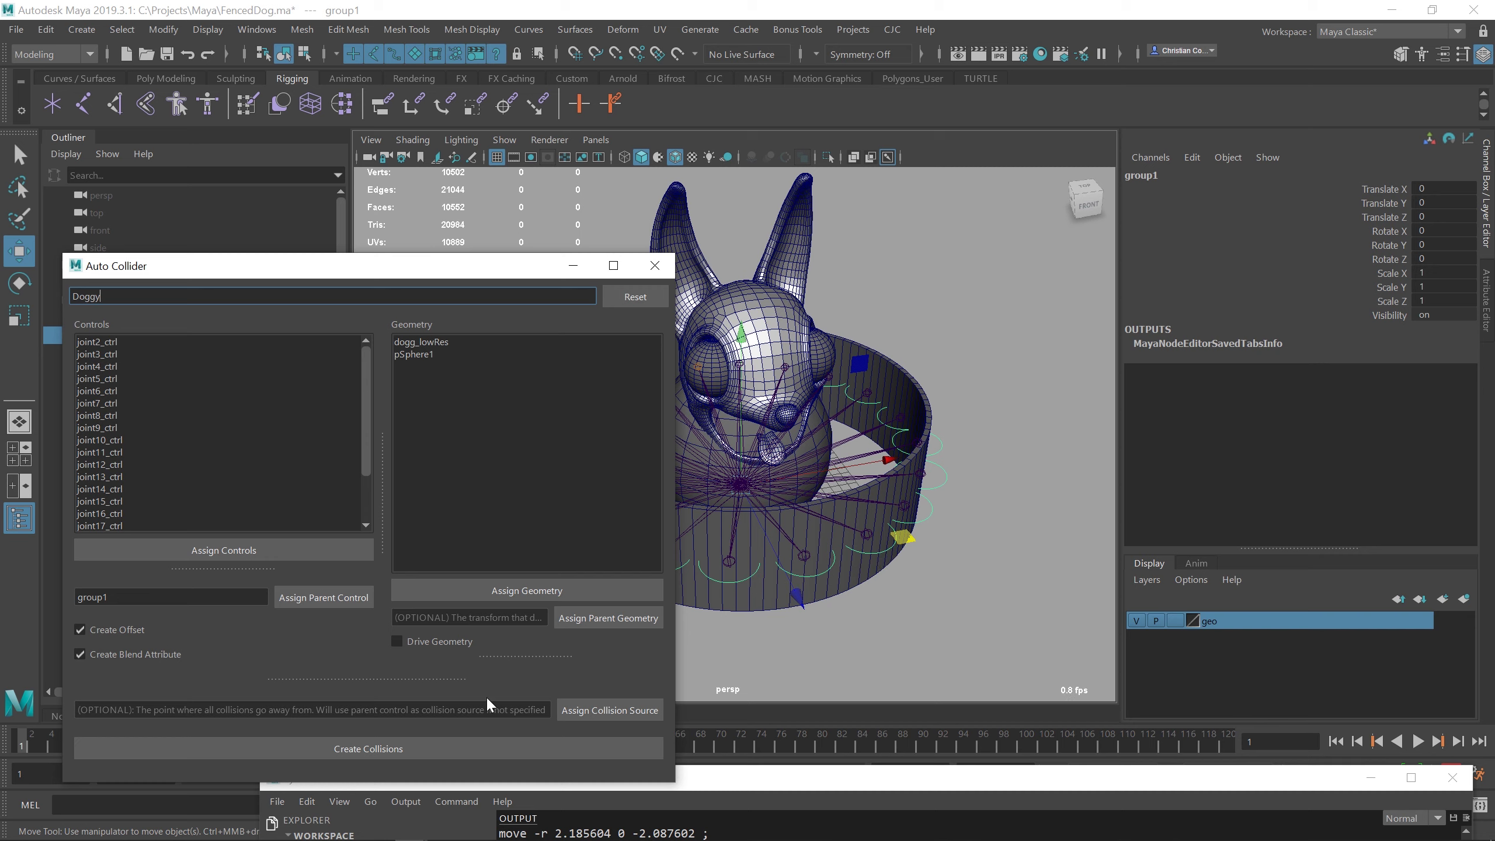
left_click_drag(471, 266, 632, 695)
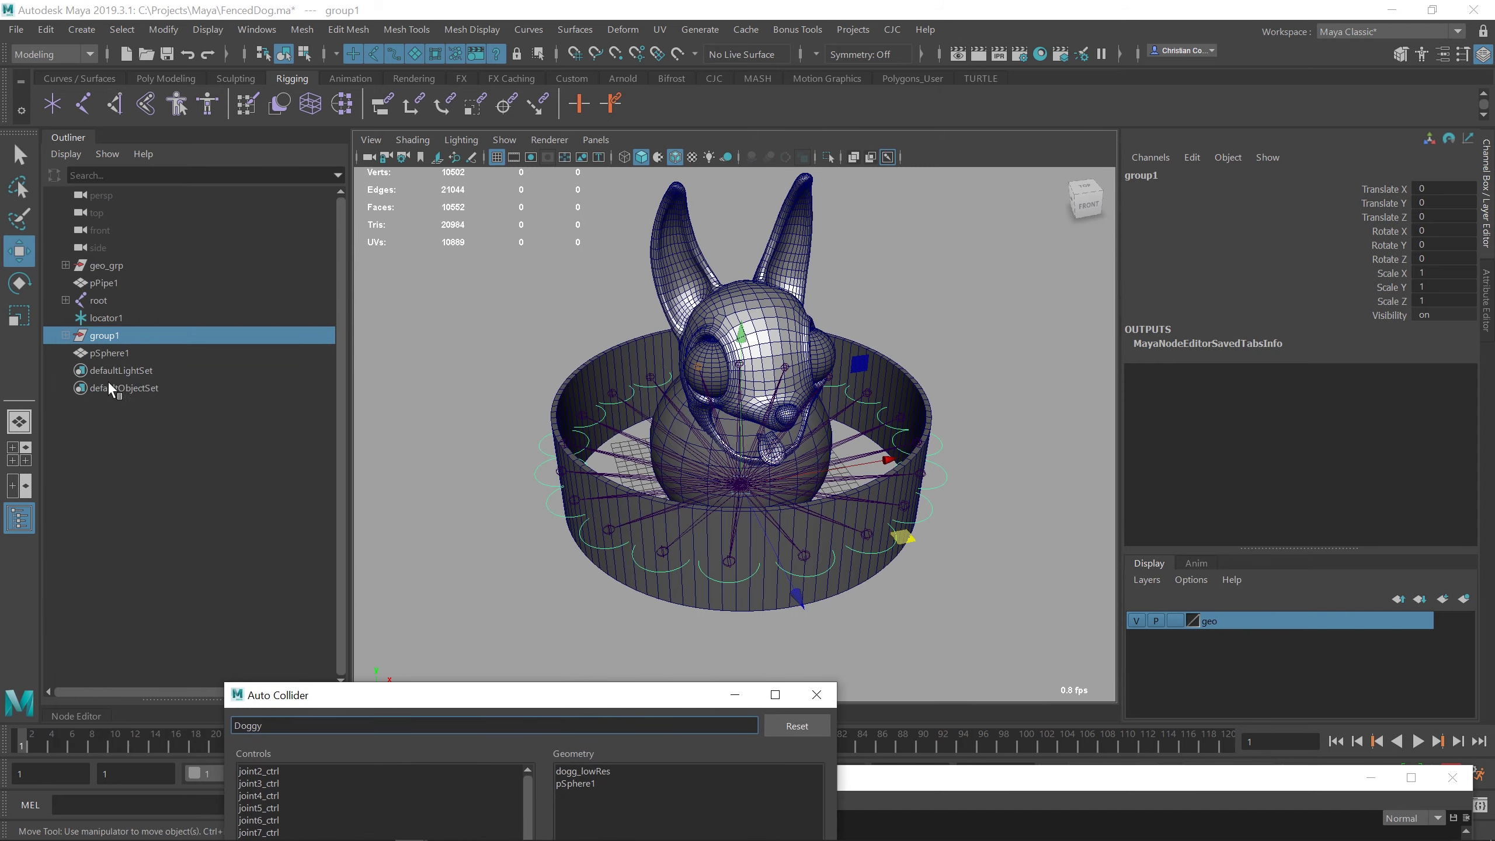
left_click(118, 322)
left_click_drag(864, 512, 767, 521, "alt")
right_click_drag(705, 506, 774, 480, "alt")
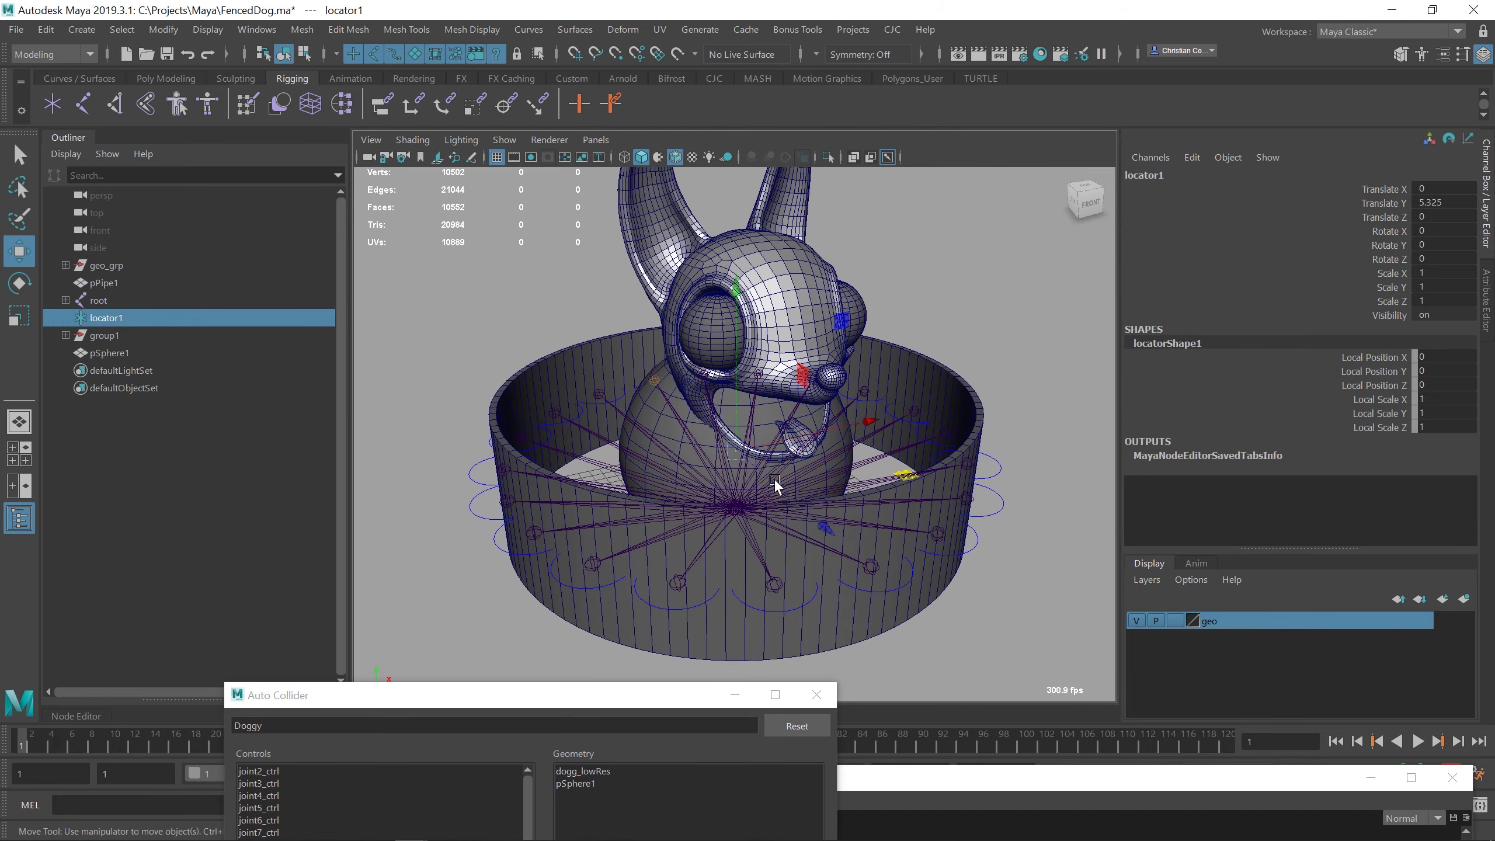
mouse_move(774, 478)
left_mouse_down("alt")
mouse_move(729, 501)
mouse_move(755, 470)
left_mouse_up("alt")
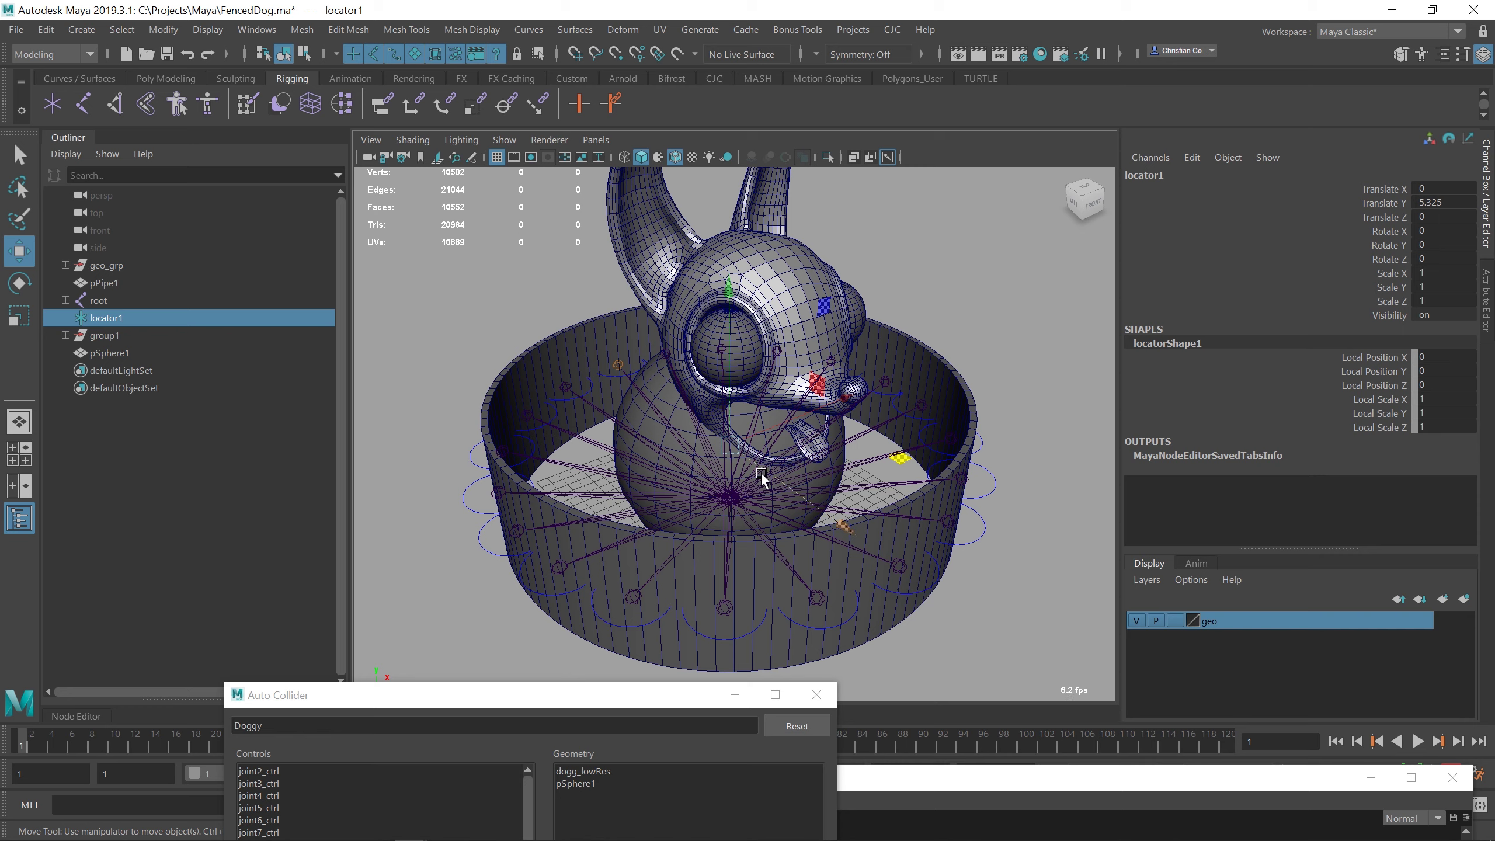
left_click(927, 586)
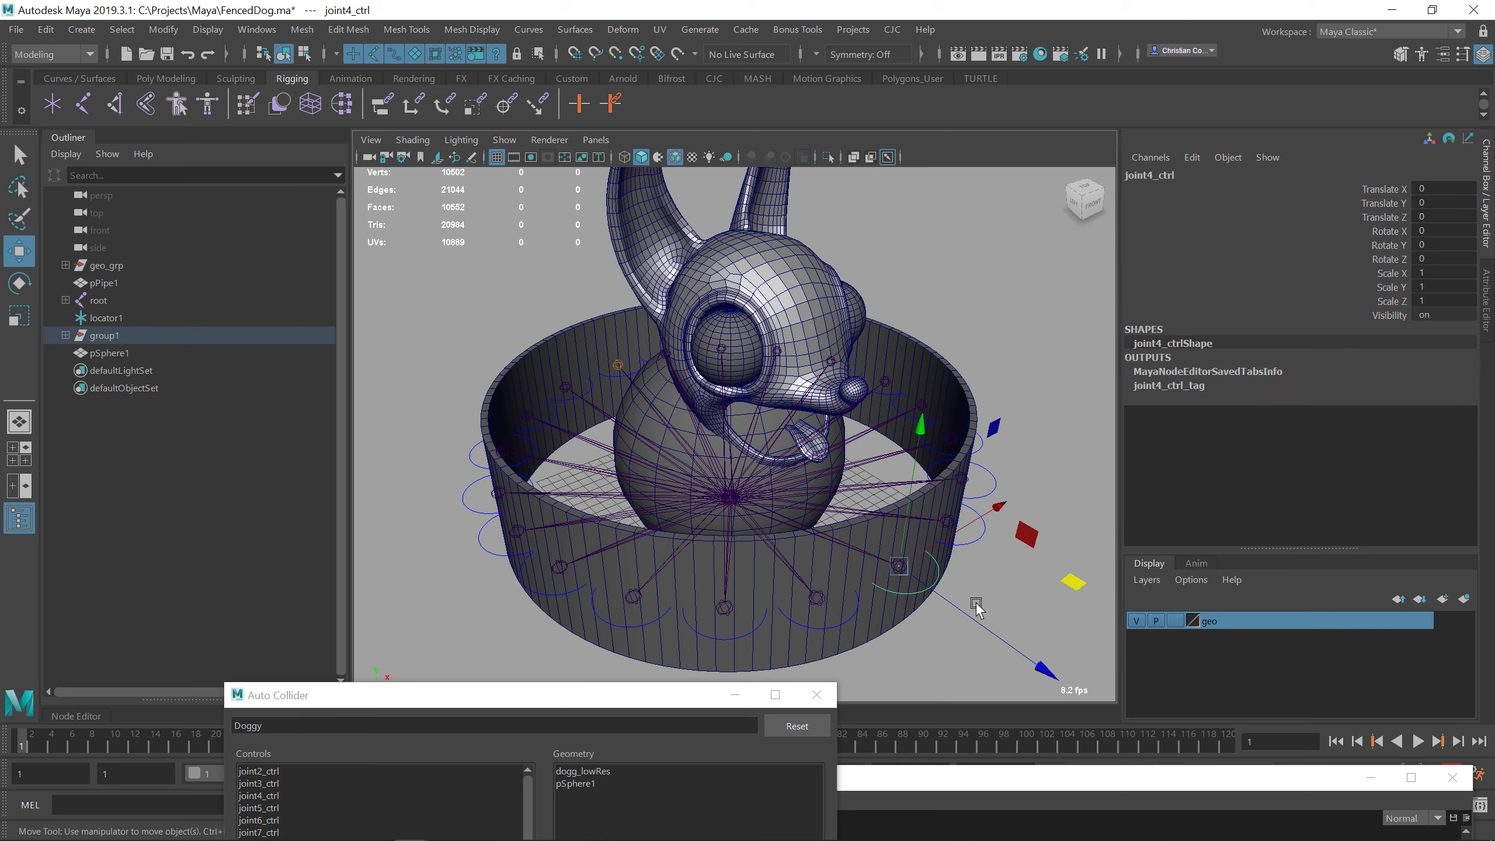
left_click_drag(988, 631, 895, 568)
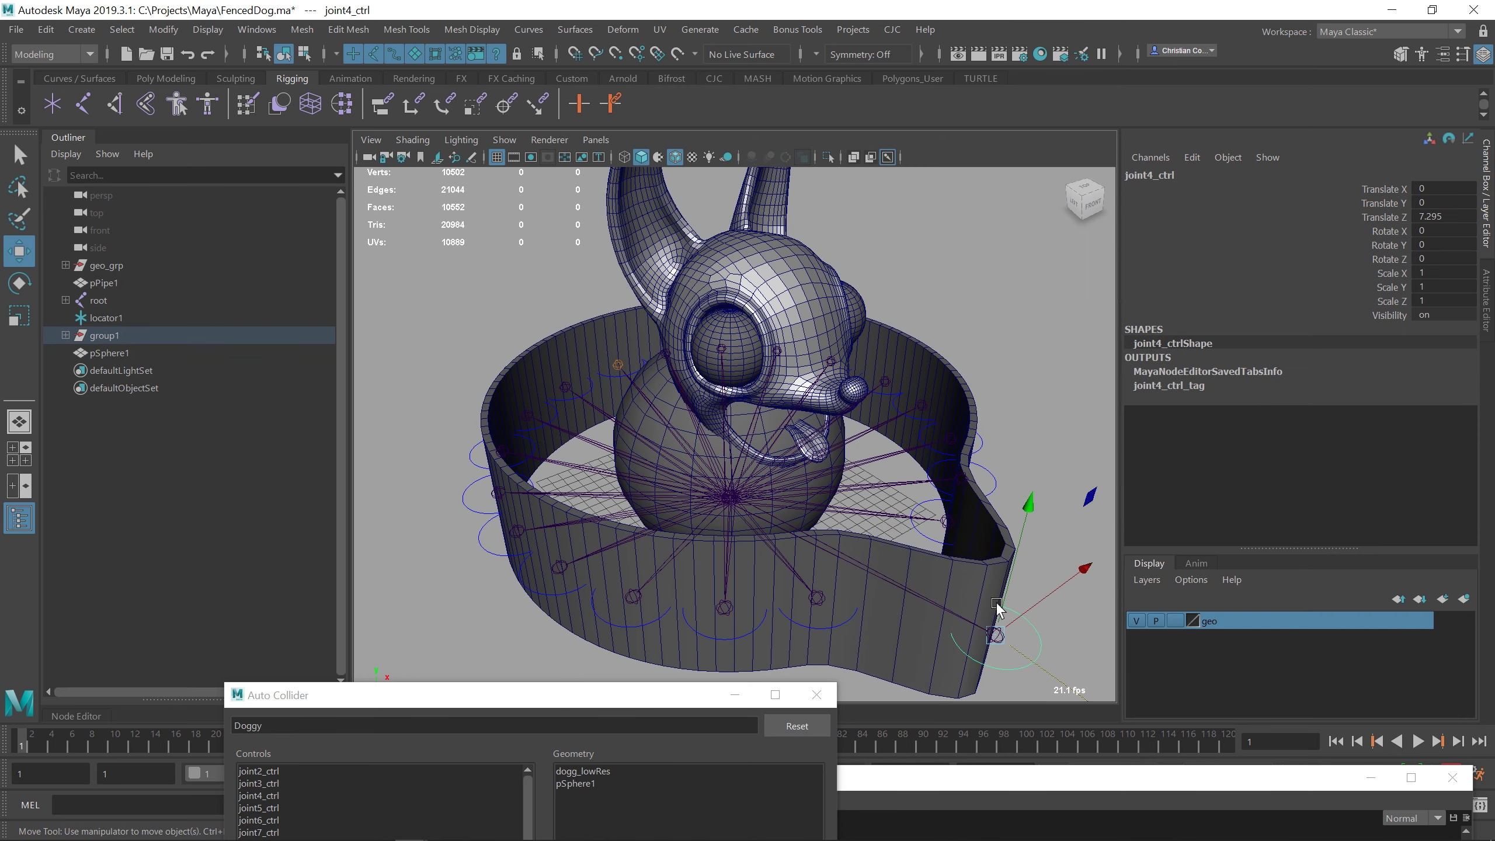
key("ctrl+z")
left_click_drag(542, 708, 808, 342)
Step: Assign locator1 as collision source, create the Doggy collisions, and close Auto Collider
left_click(99, 318)
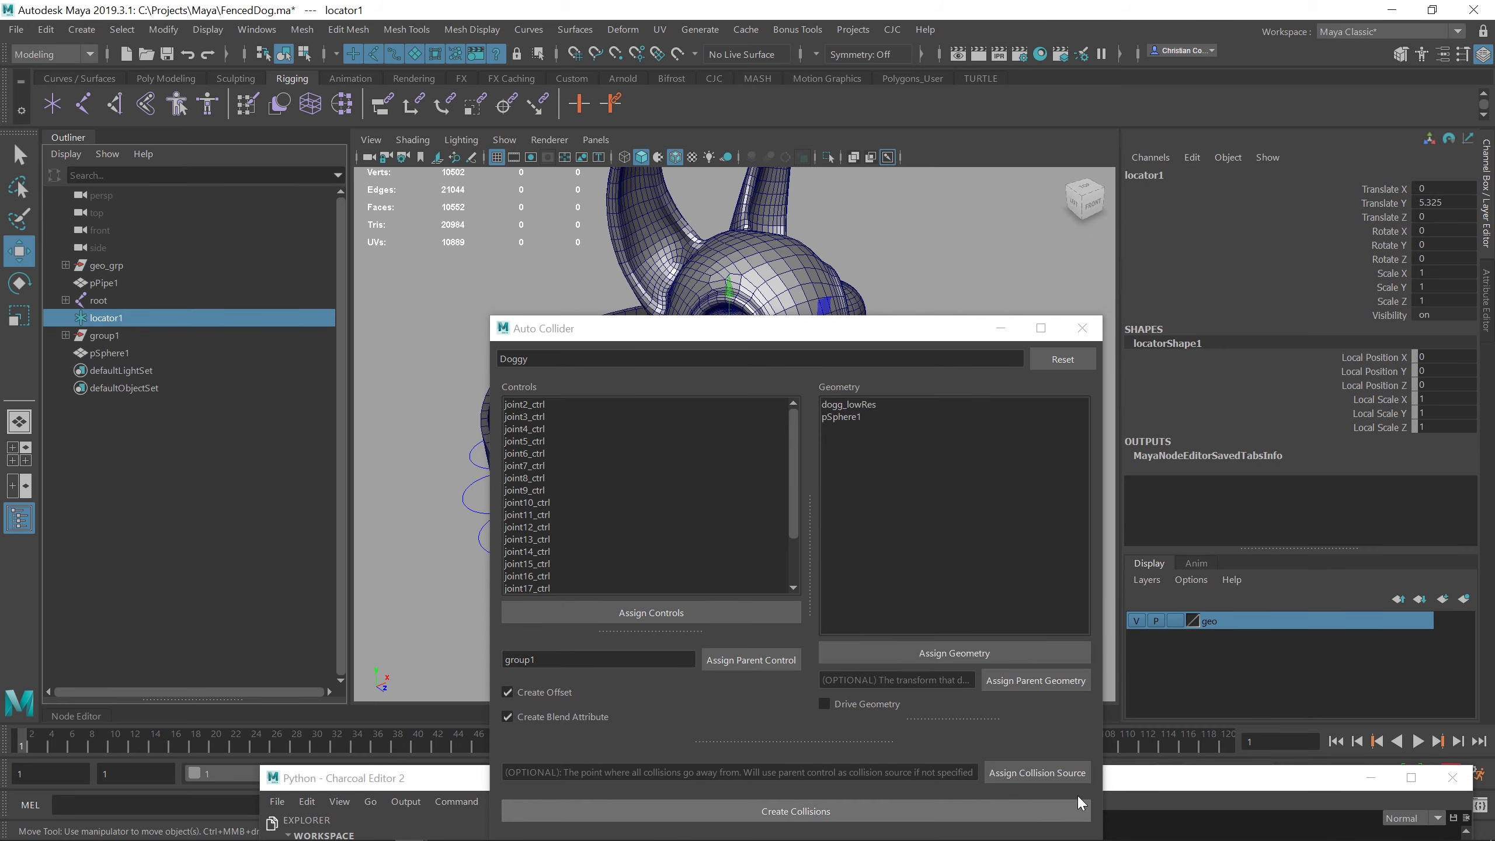
left_click(1037, 772)
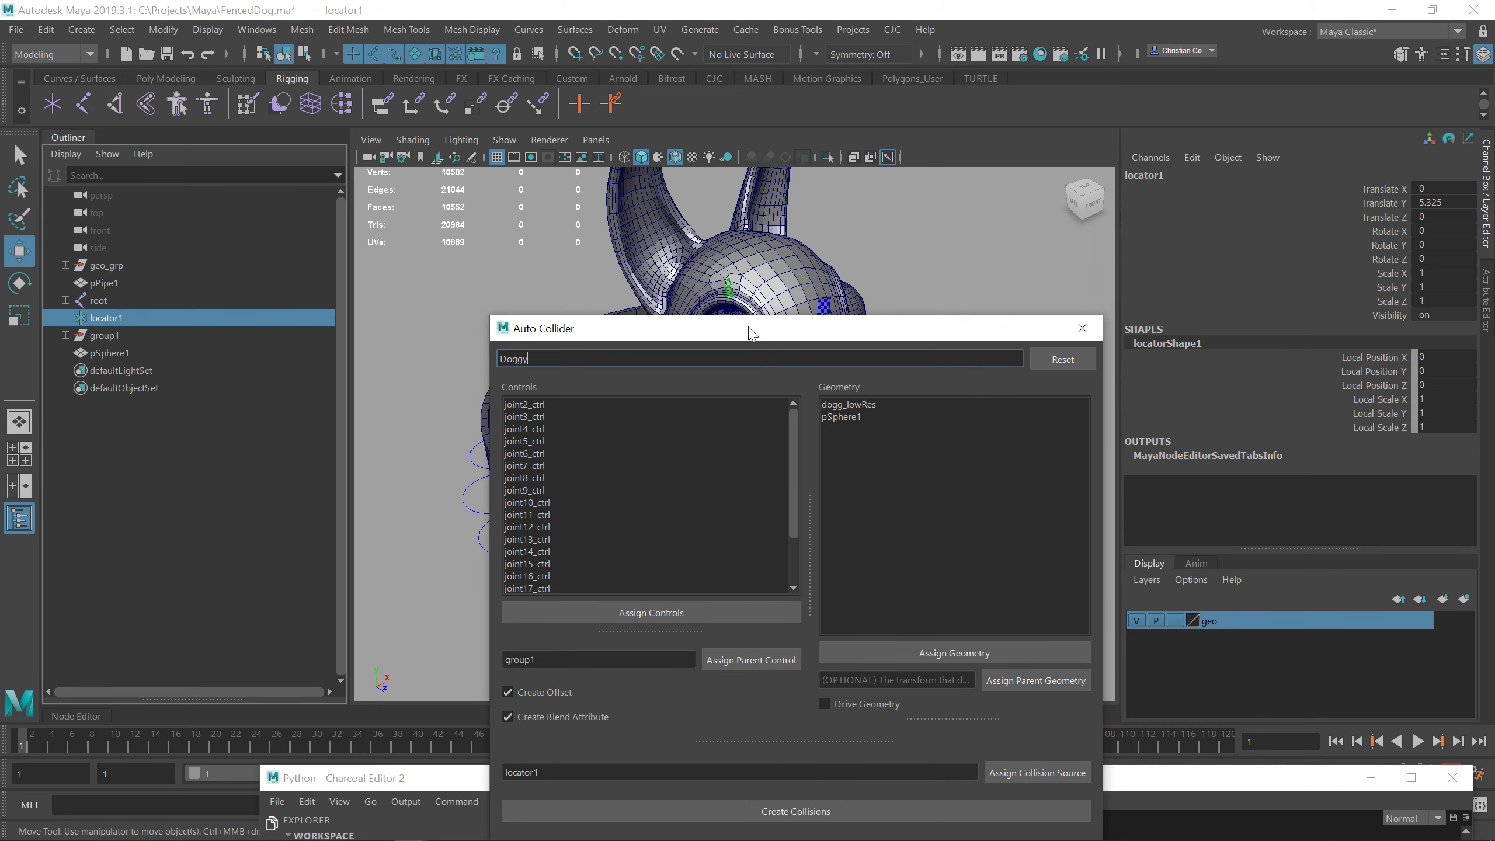
left_click_drag(750, 333, 286, 176)
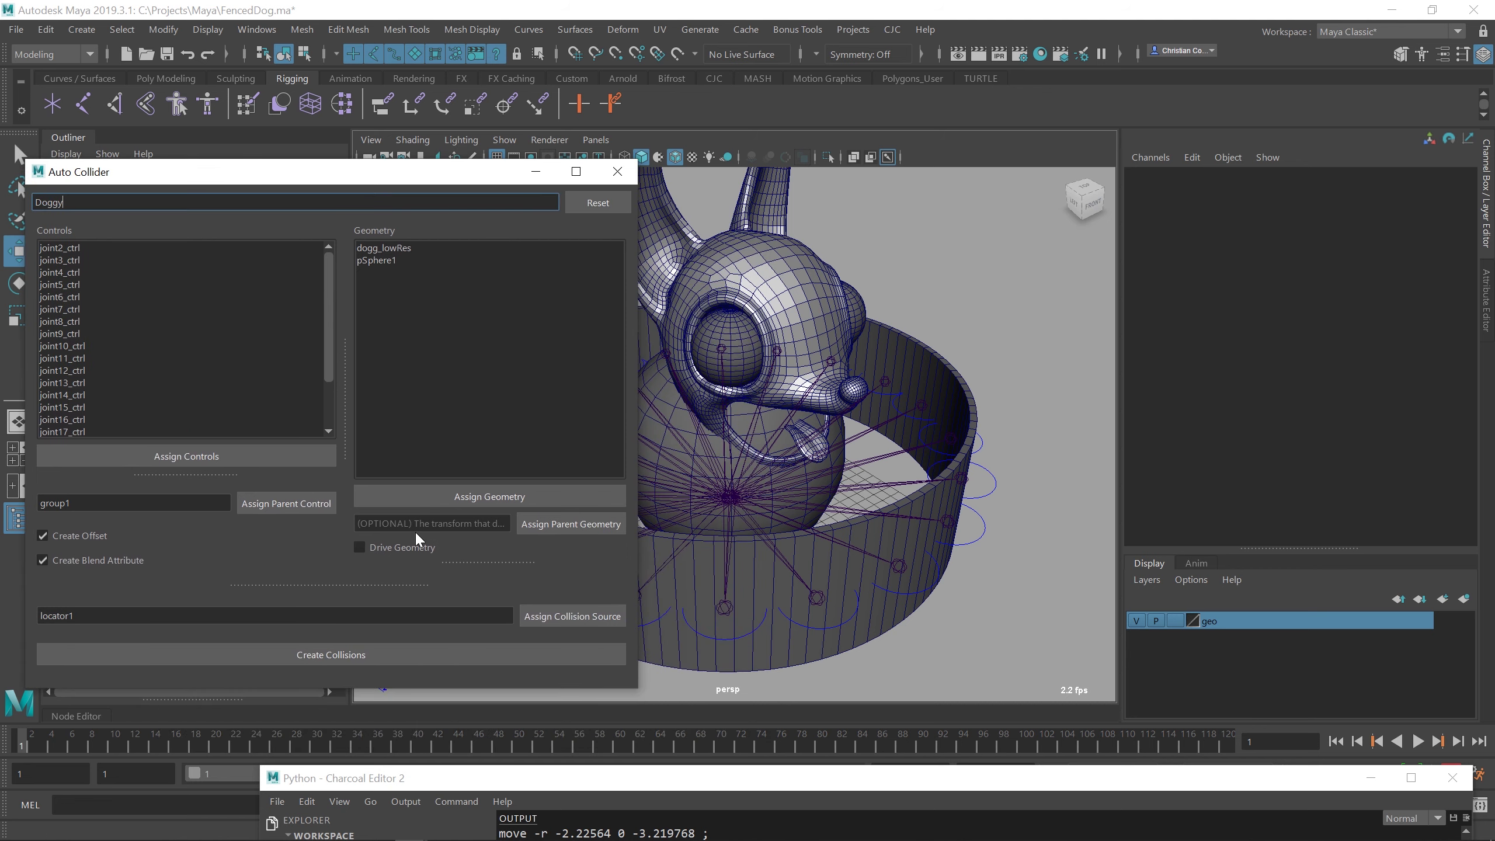
left_click(439, 657)
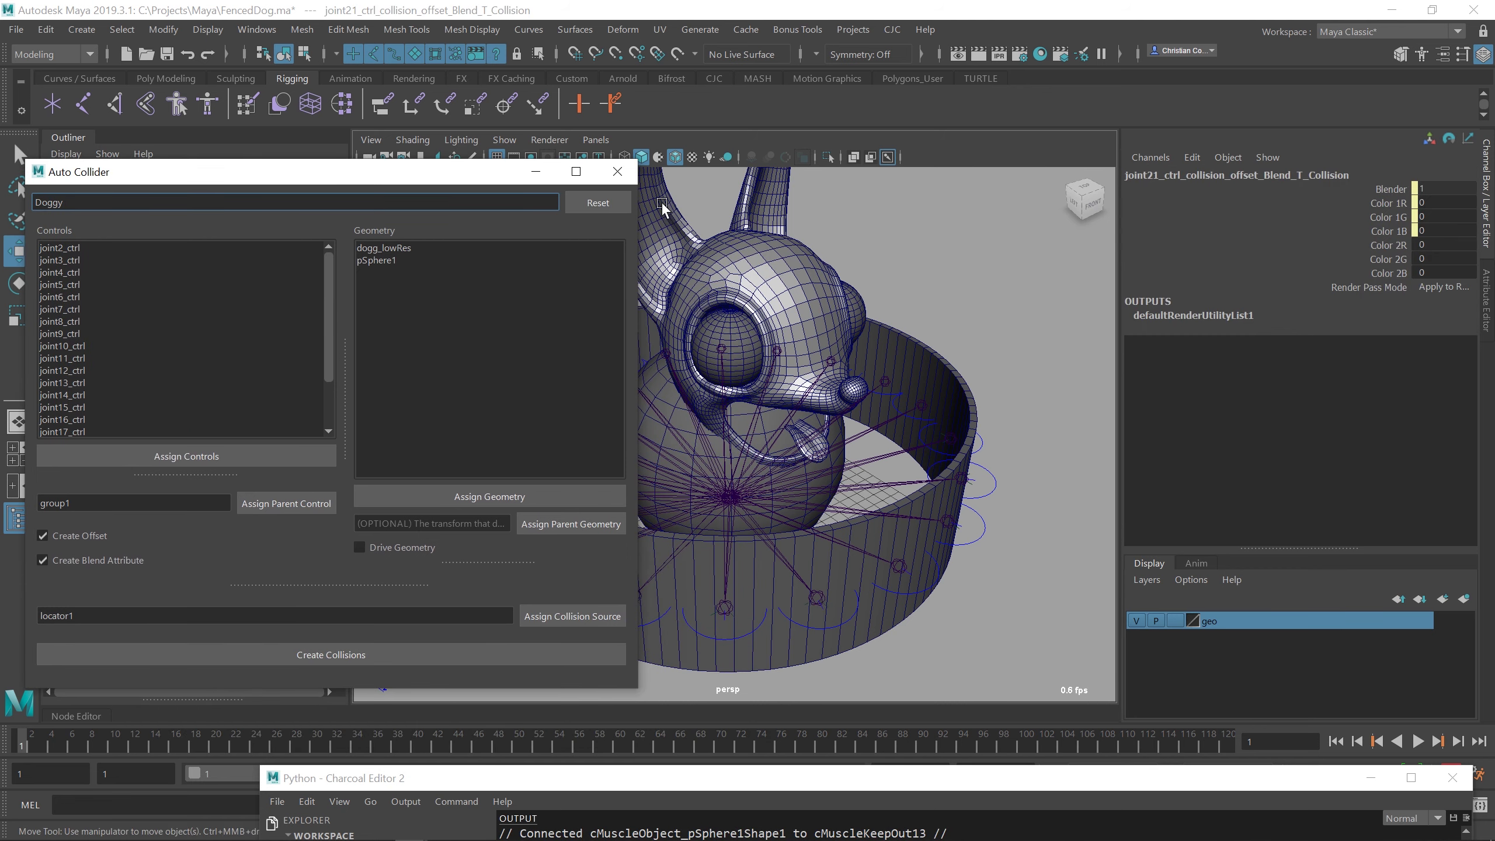
left_click(617, 171)
left_click(989, 348)
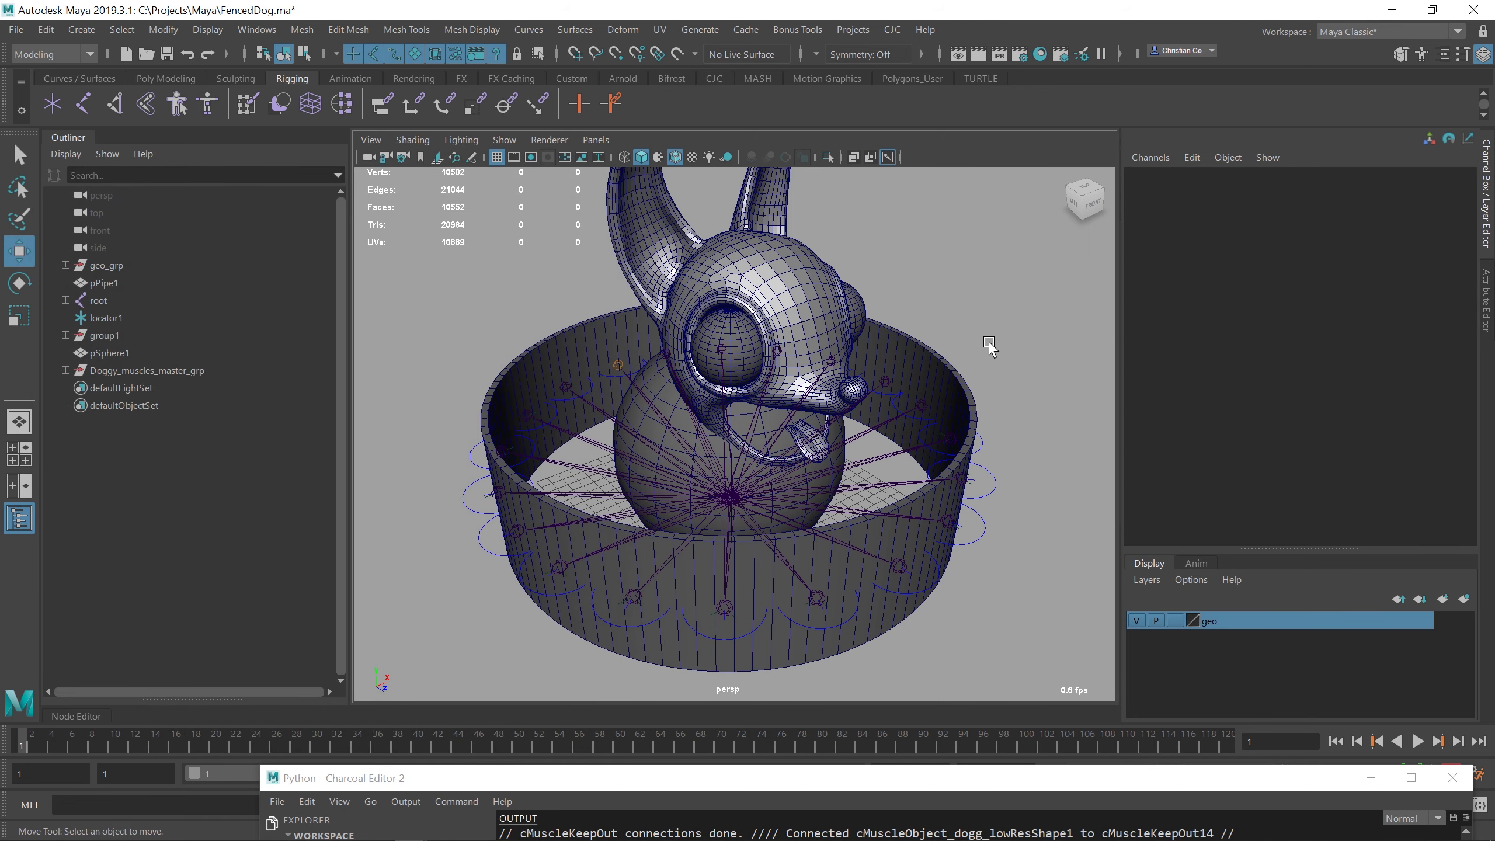
left_click(128, 272)
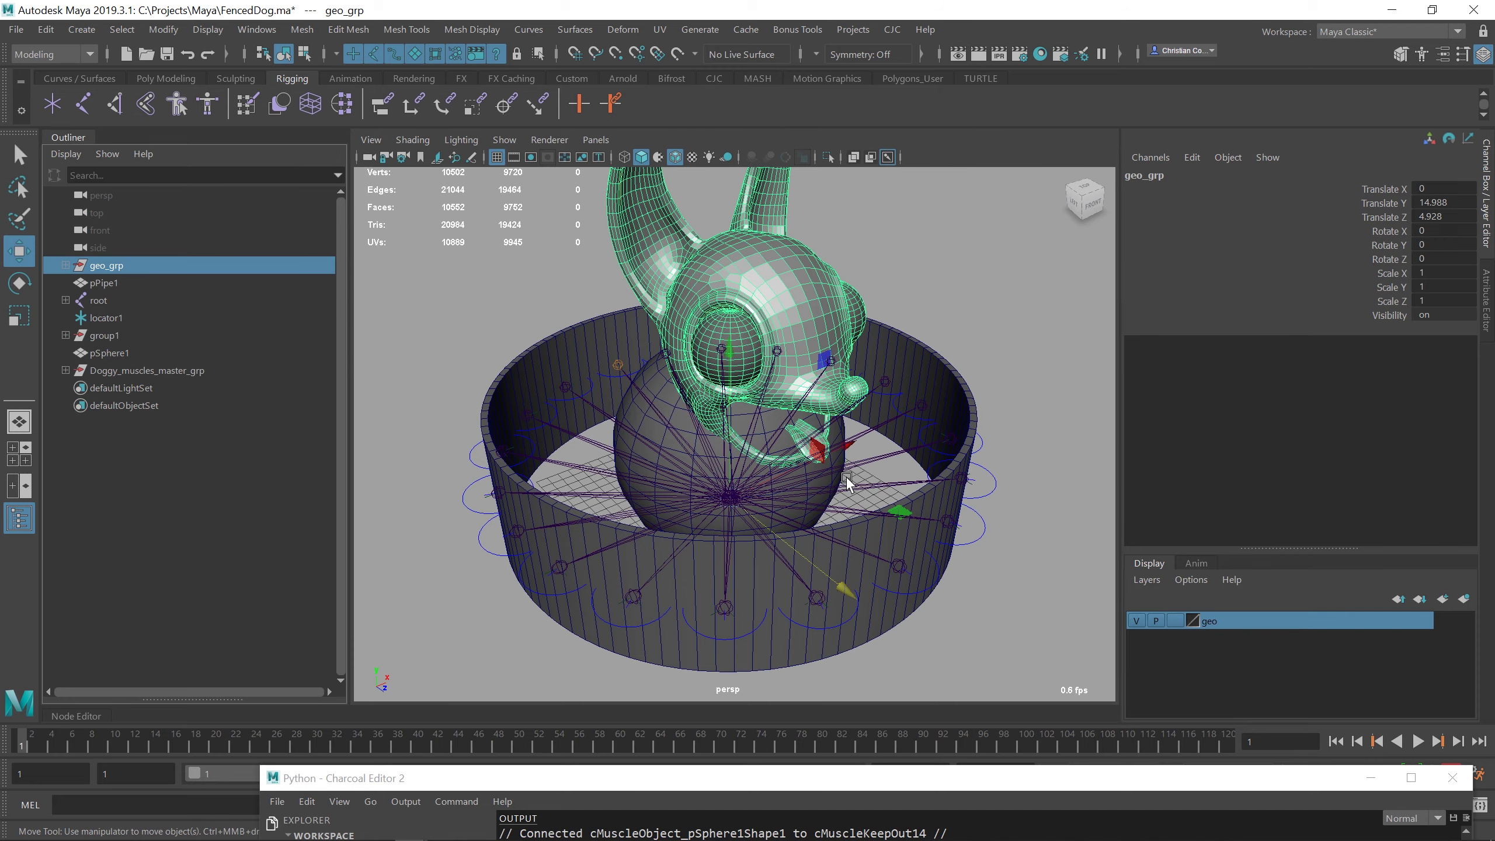
left_click_drag(843, 476, 916, 627)
middle_click_drag(862, 627, 752, 417, "alt")
left_click(848, 434)
left_click_drag(1007, 428, 889, 491)
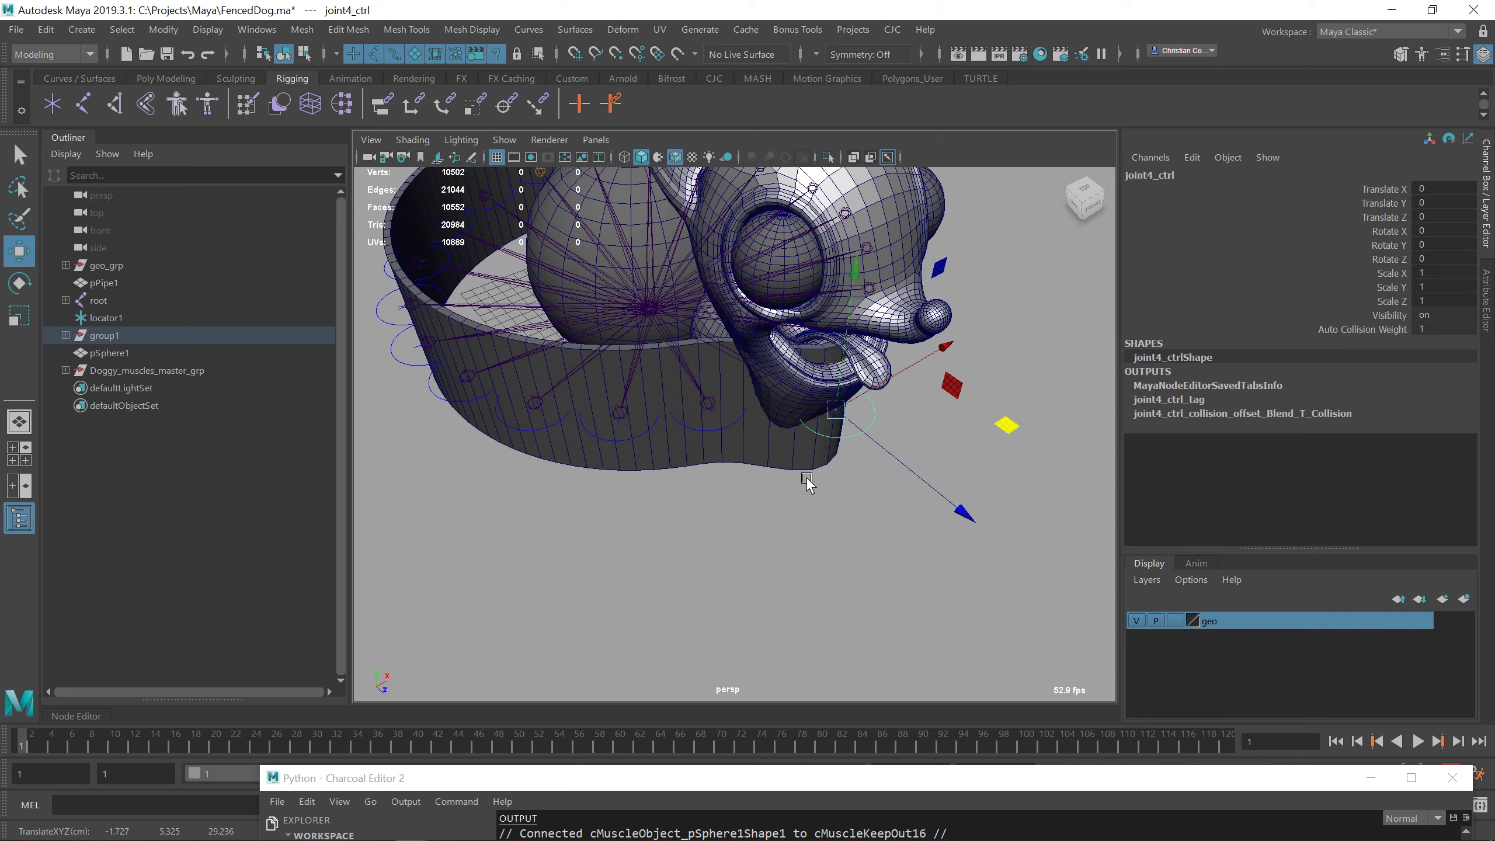
left_click_drag(1006, 425, 1110, 540)
left_click(1369, 330)
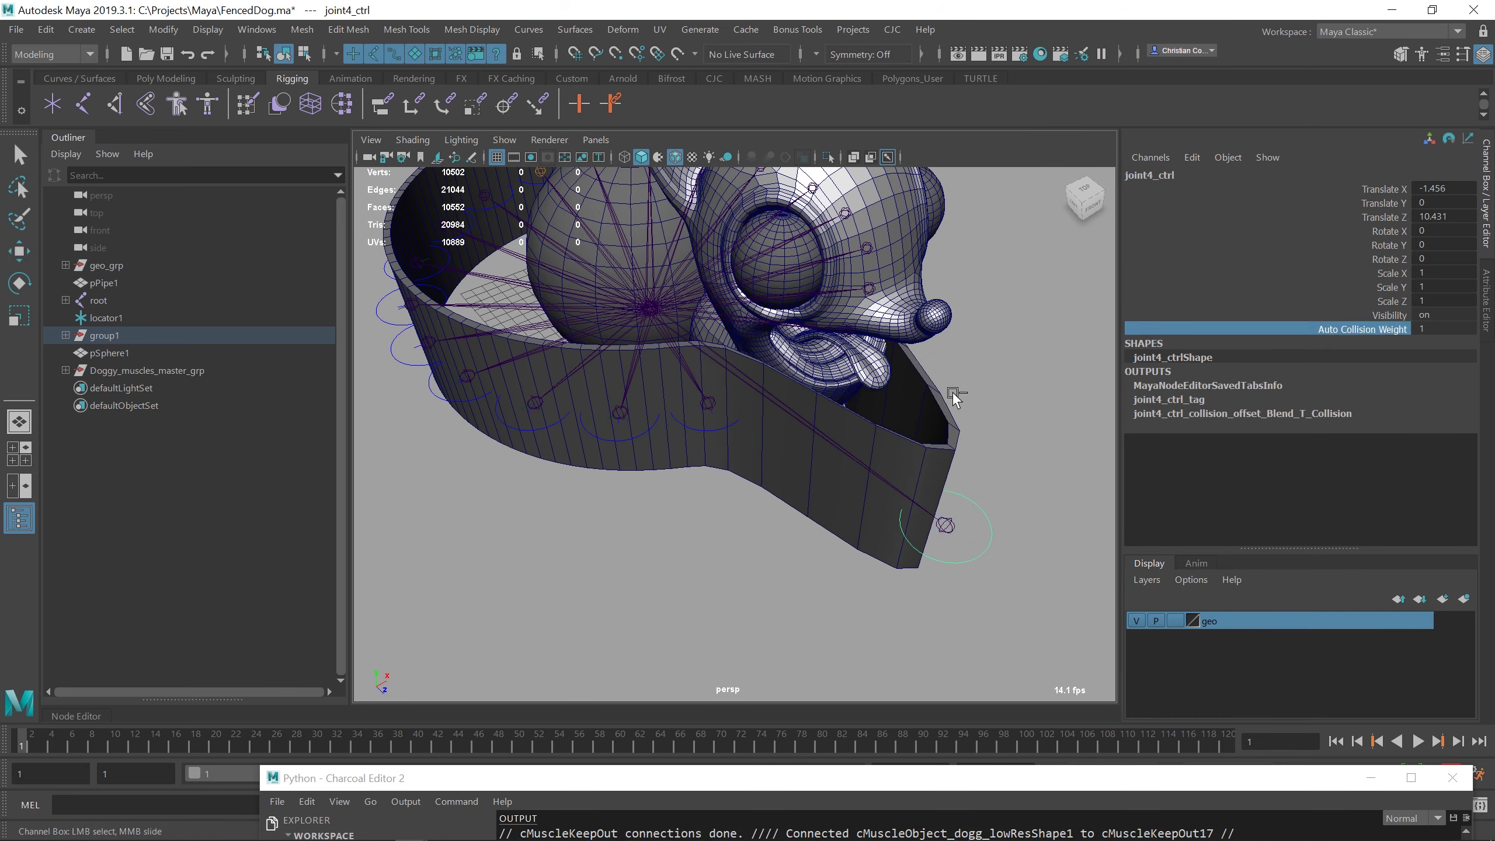
middle_click_drag(990, 385, 877, 400)
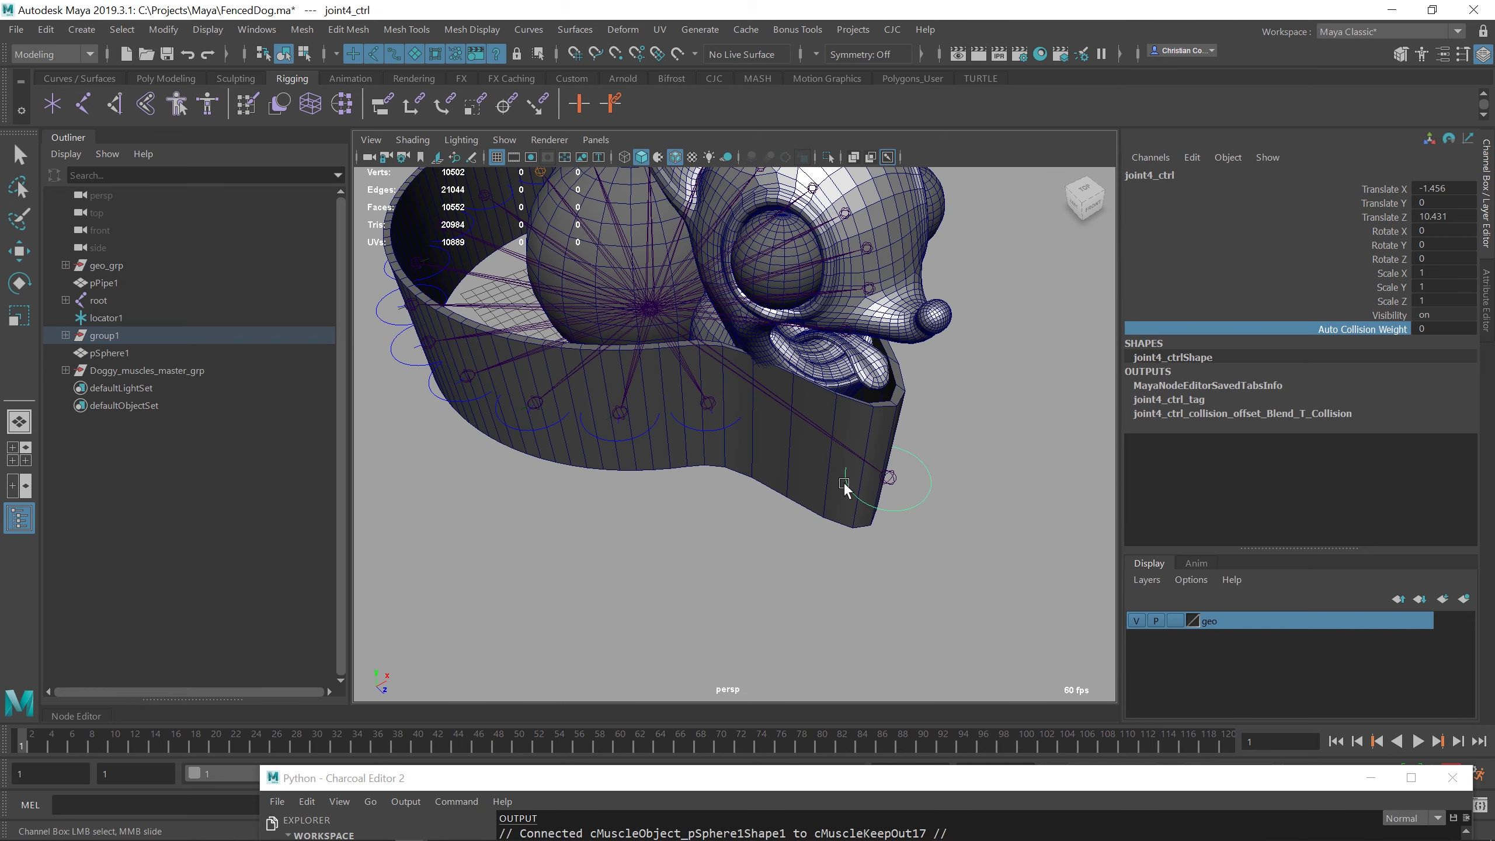
left_click(981, 324)
key("ctrl+z")
key("ctrl+z")
key("ctrl+z")
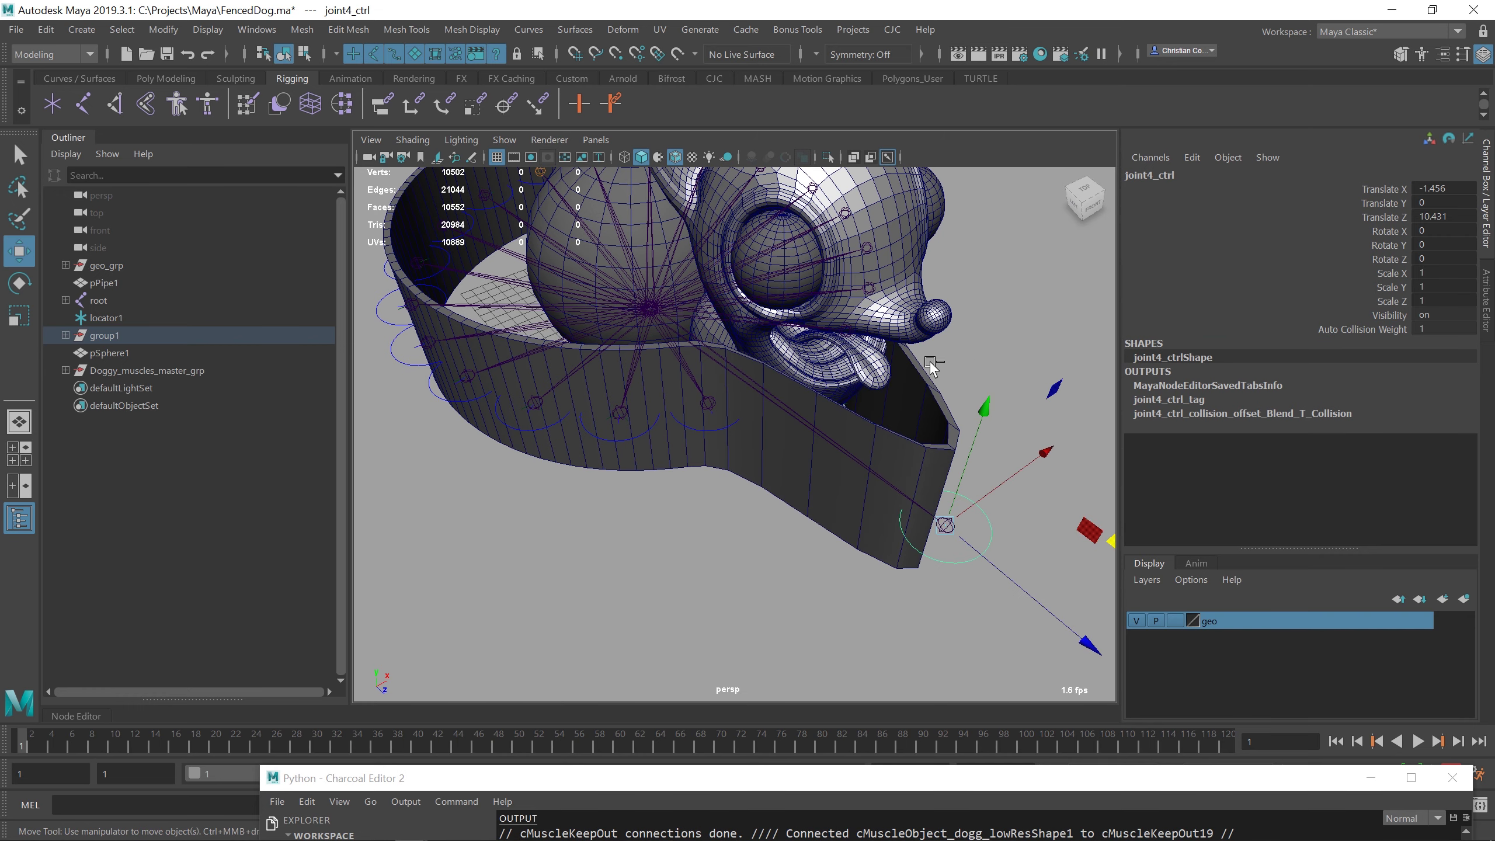
key("ctrl+z")
key("ctrl+z")
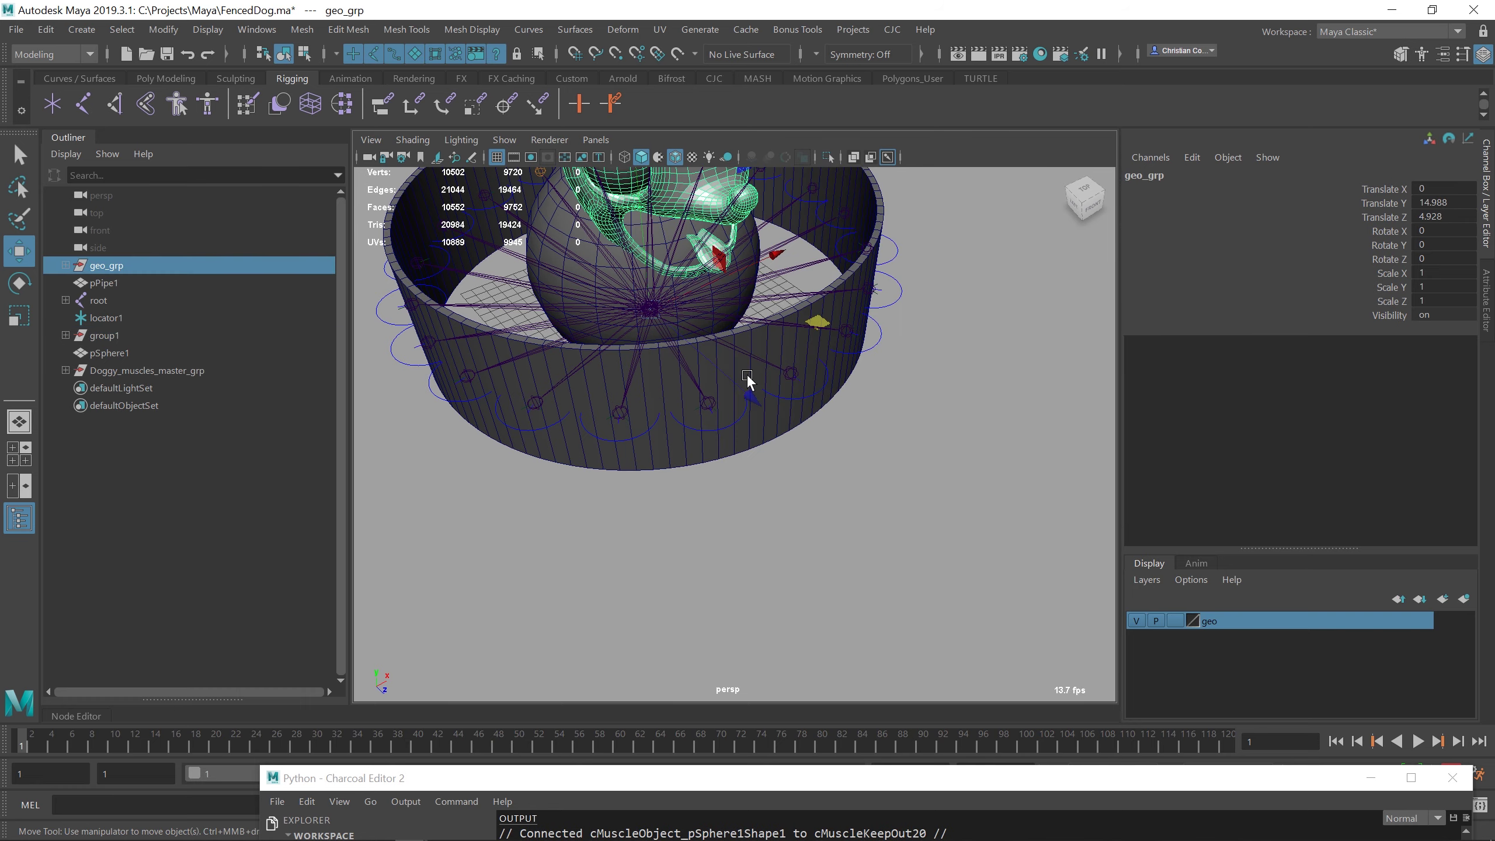
scroll(748, 382, "down", 3)
middle_click_drag(835, 382, 876, 439, "alt")
mouse_move(876, 439)
left_mouse_down("alt")
mouse_move(834, 435)
mouse_move(859, 430)
left_mouse_up("alt")
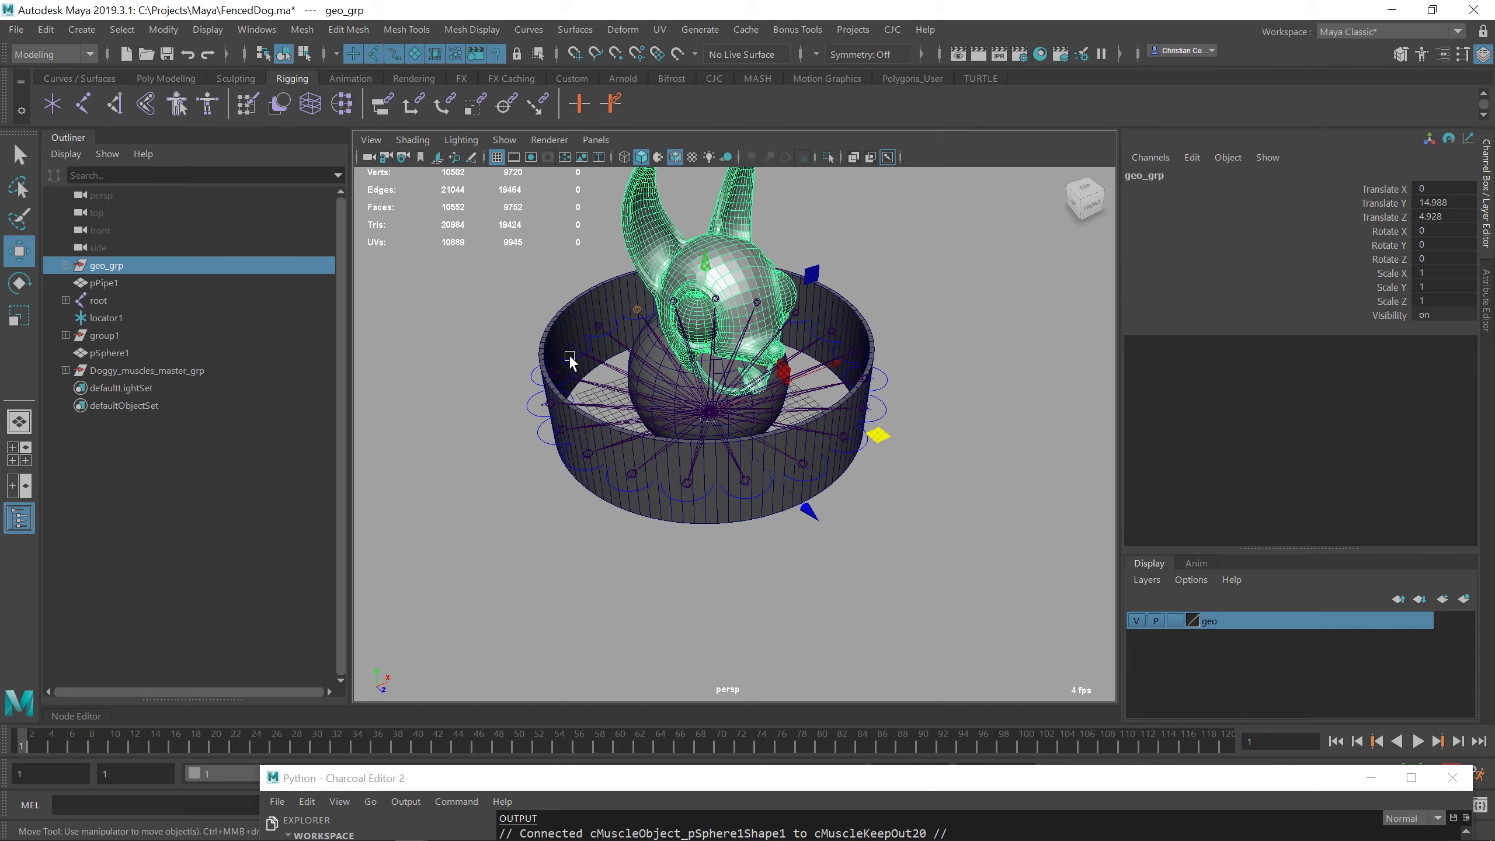
right_click_drag(569, 359, 805, 366, "alt")
left_click_drag(837, 490, 773, 341, "alt")
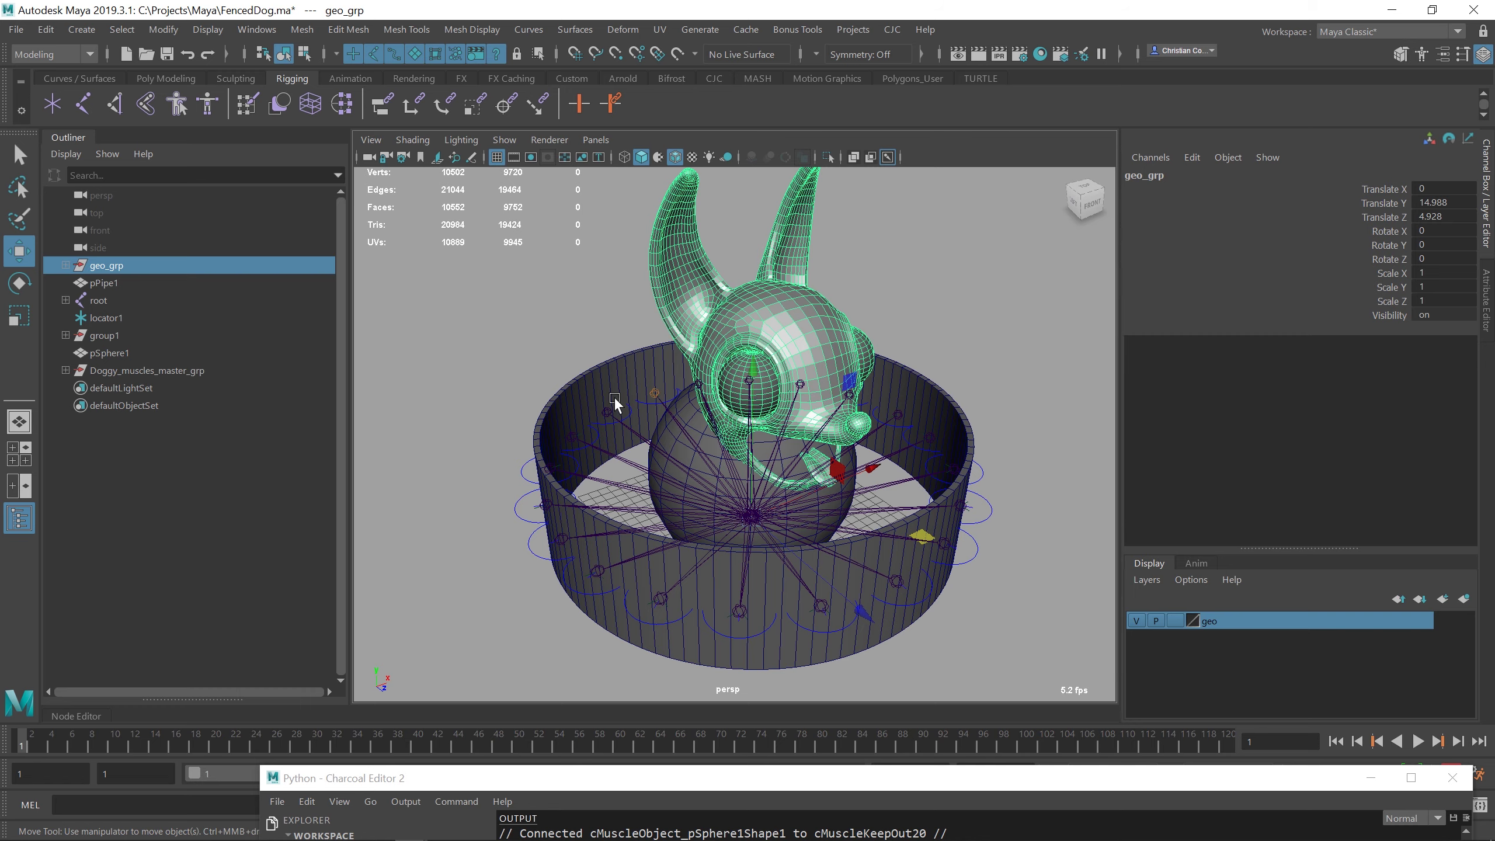
scroll(609, 481, "down", 3)
mouse_move(789, 501)
left_mouse_down("alt")
mouse_move(784, 524)
mouse_move(789, 505)
left_mouse_up("alt")
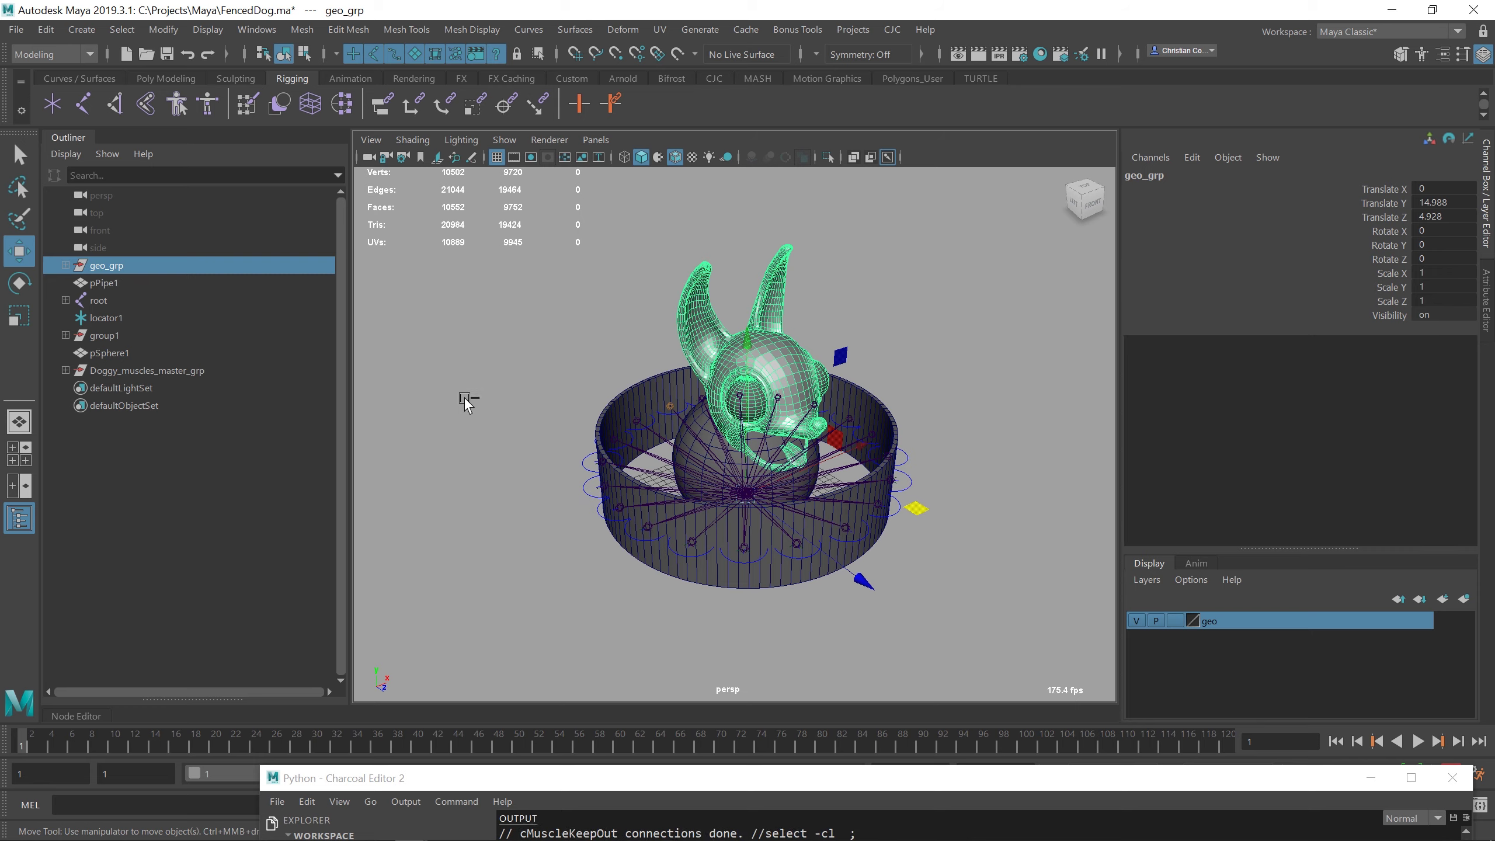
Step: Hide the dog and keyframe pSphere1 pushing into the fence around frame 17, then return to frame 1
key("ctrl+h")
left_click(773, 409)
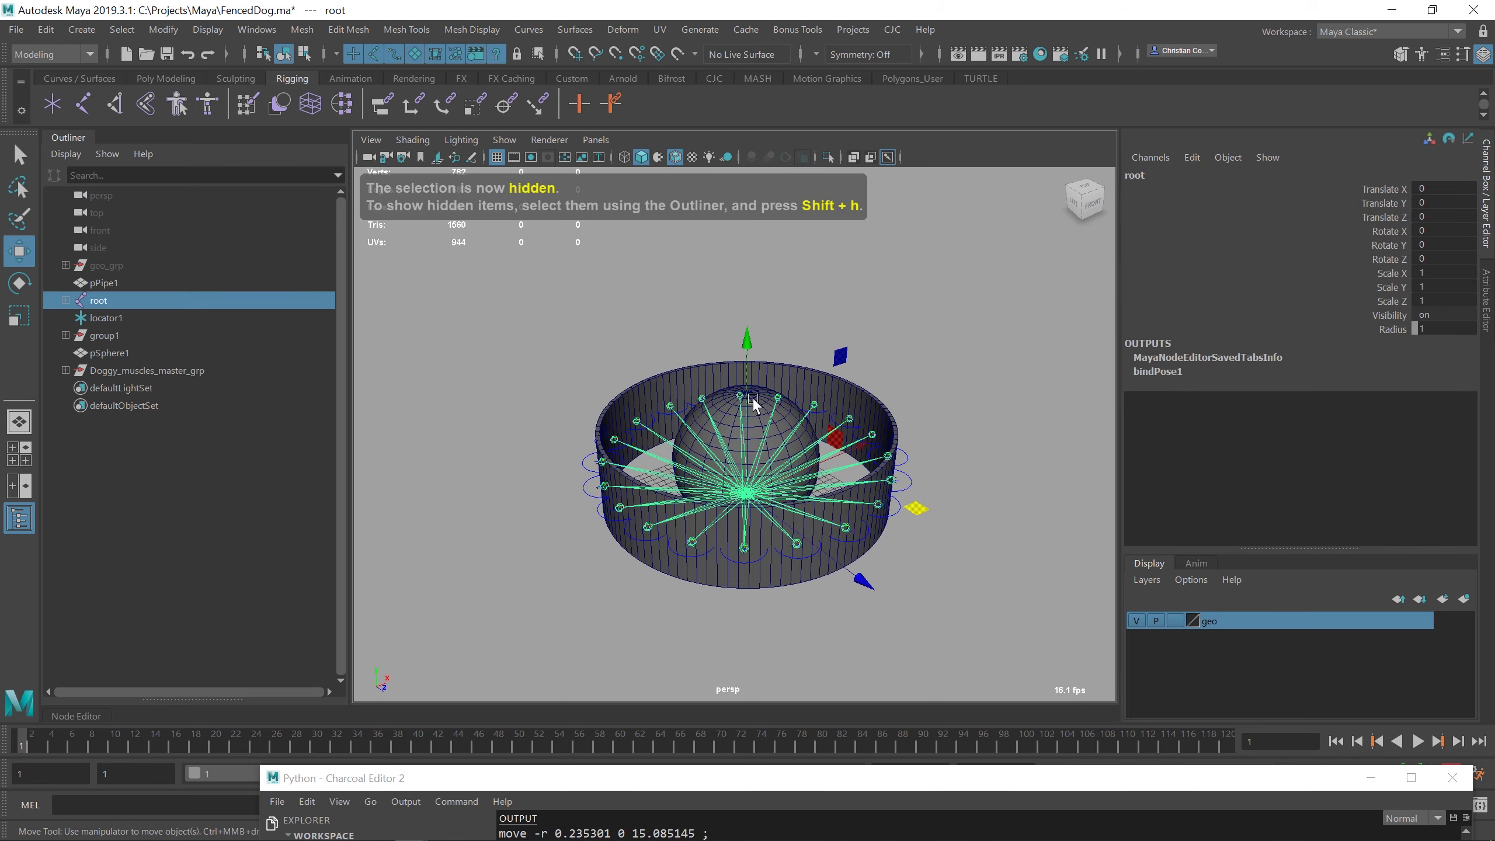
left_click(752, 398)
mouse_move(928, 439)
left_mouse_down("alt")
mouse_move(933, 476)
mouse_move(919, 471)
mouse_move(941, 558)
mouse_move(1035, 428)
mouse_move(920, 373)
mouse_move(763, 480)
mouse_move(874, 564)
mouse_move(1041, 524)
mouse_move(946, 412)
mouse_move(909, 425)
left_mouse_up("alt")
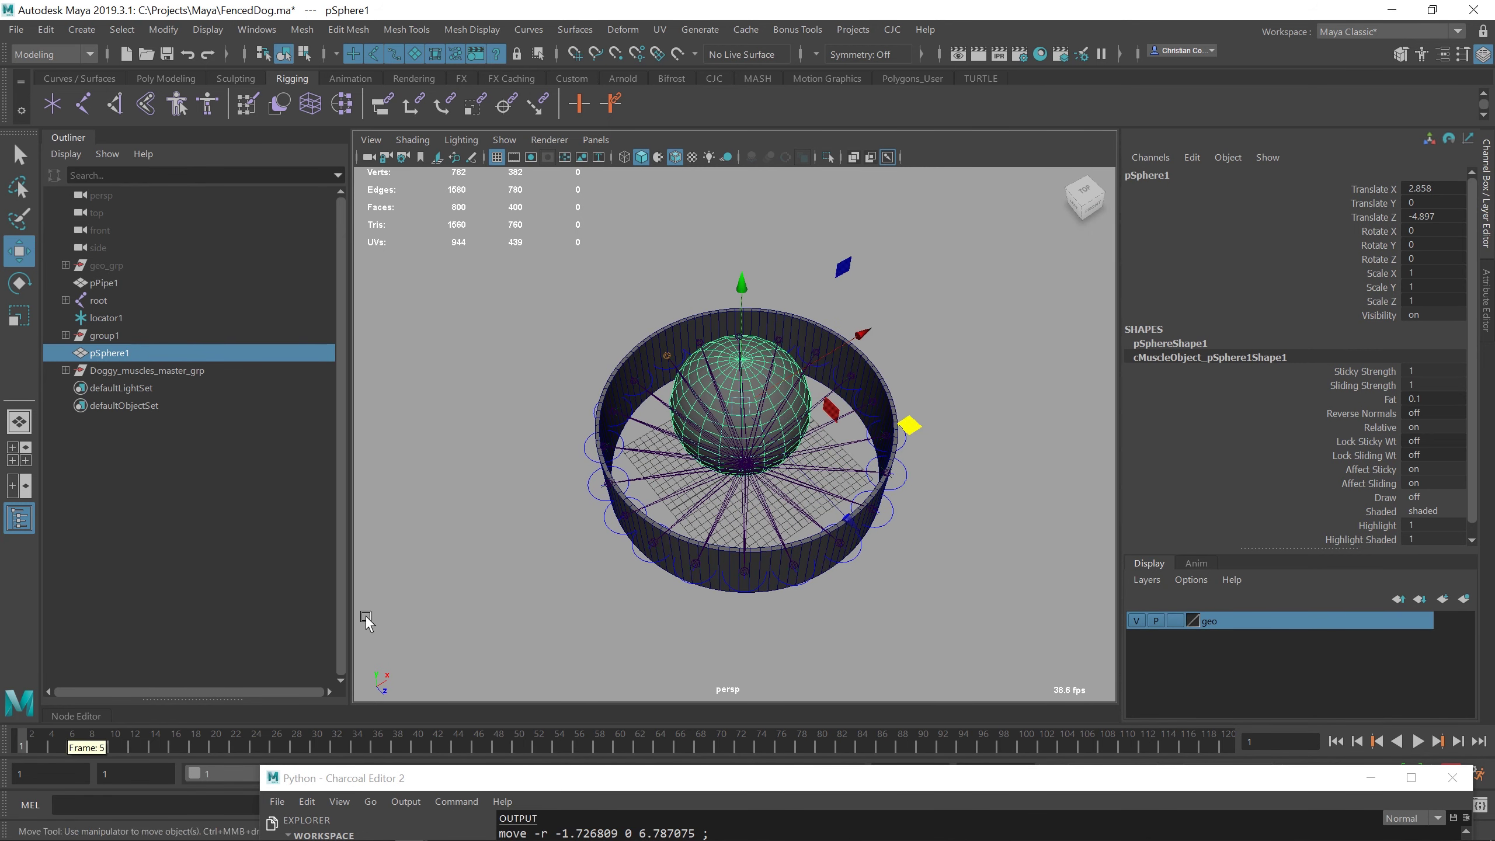
left_click_drag(65, 741, 186, 740)
left_click_drag(907, 428, 782, 473)
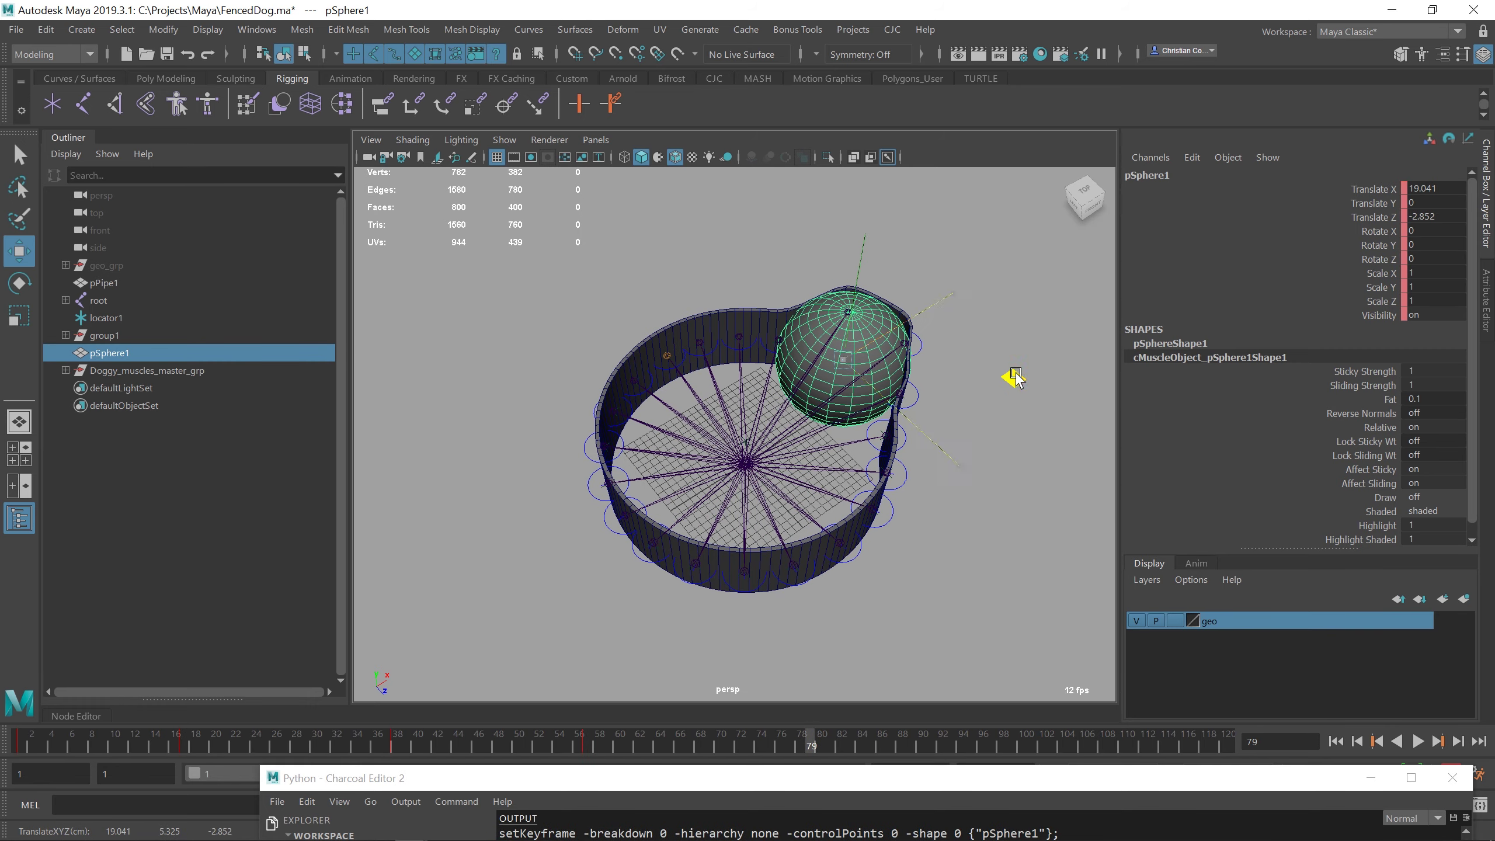
left_click_drag(1013, 376, 984, 554)
left_click(17, 746)
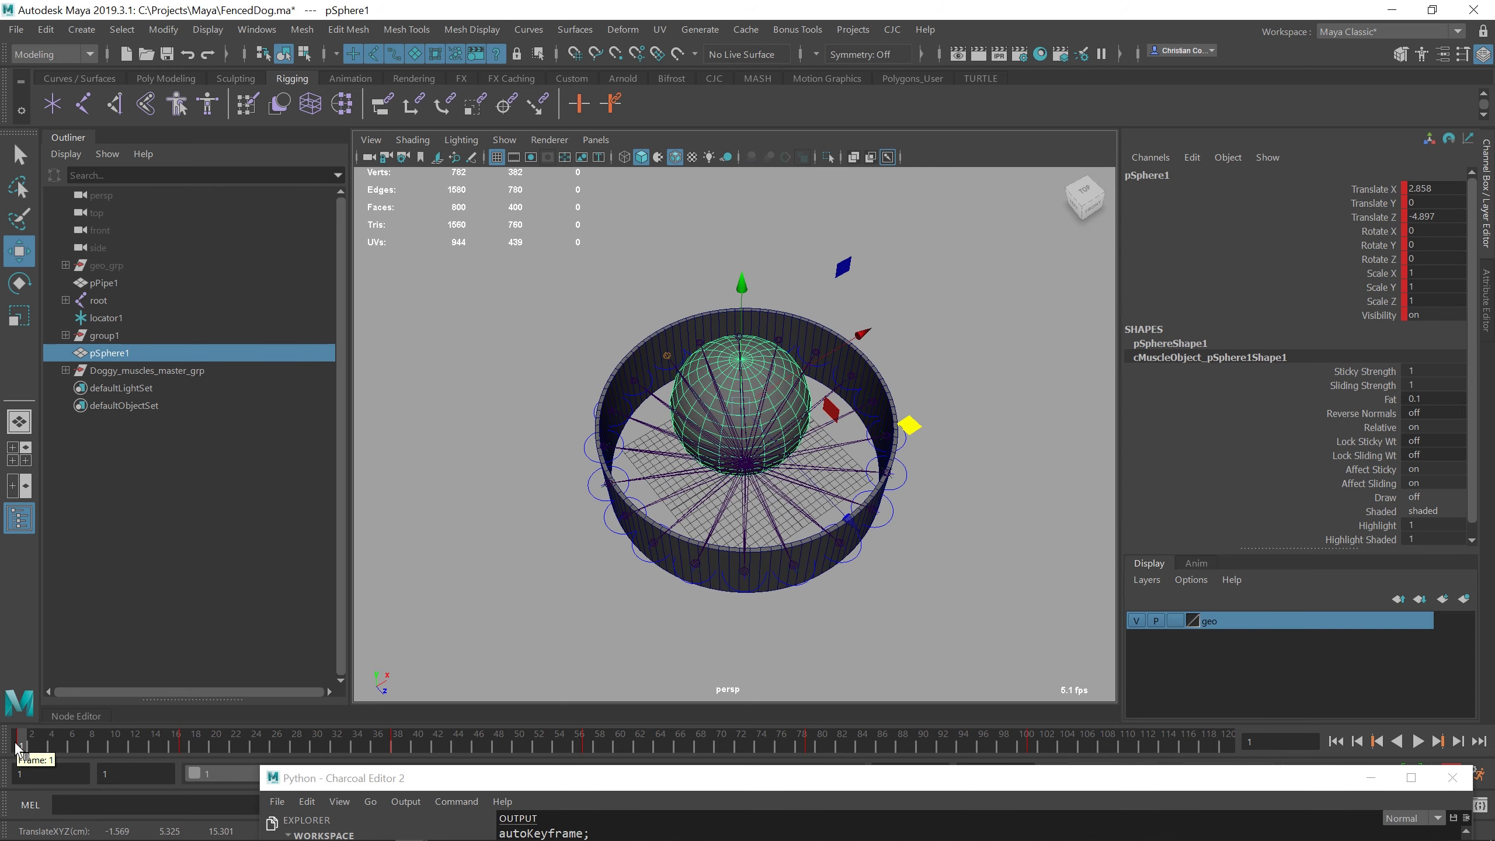
Step: Play back the sphere animation to watch the fence bulge outward
left_click(866, 642)
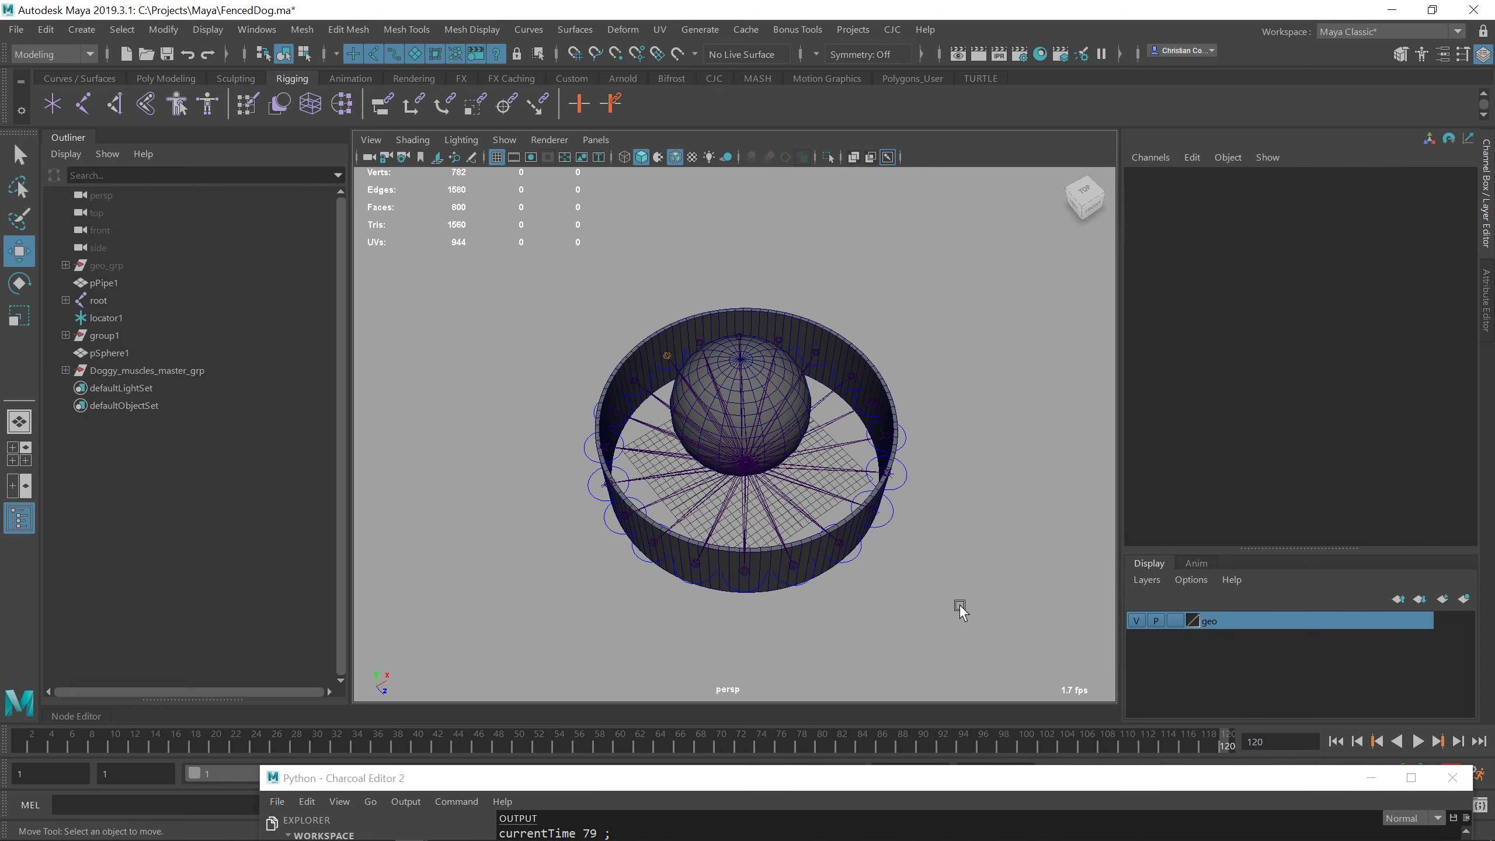
key("alt+v")
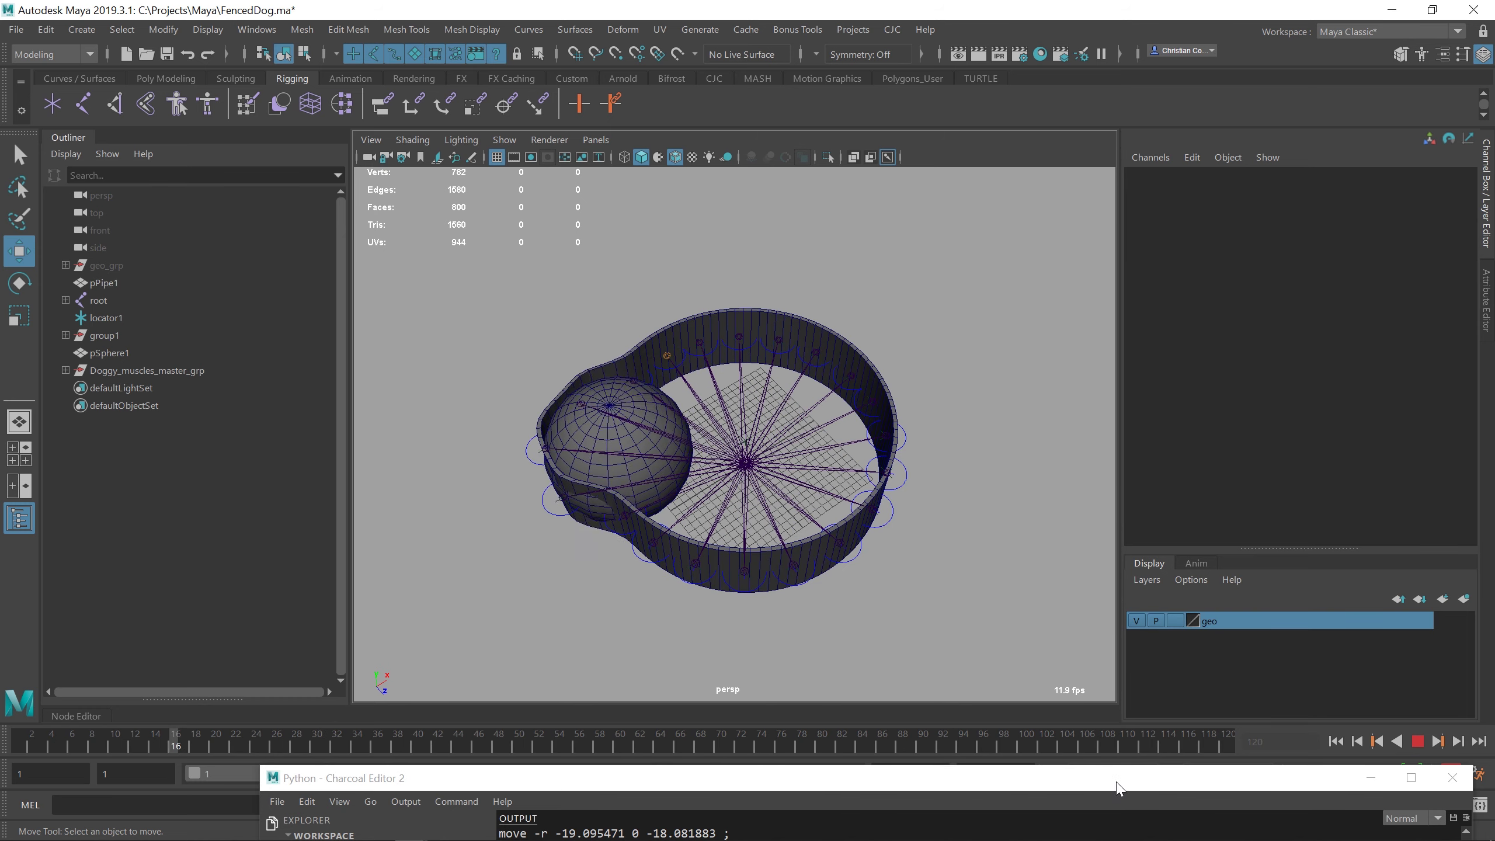
left_click_drag(1116, 783, 1057, 808)
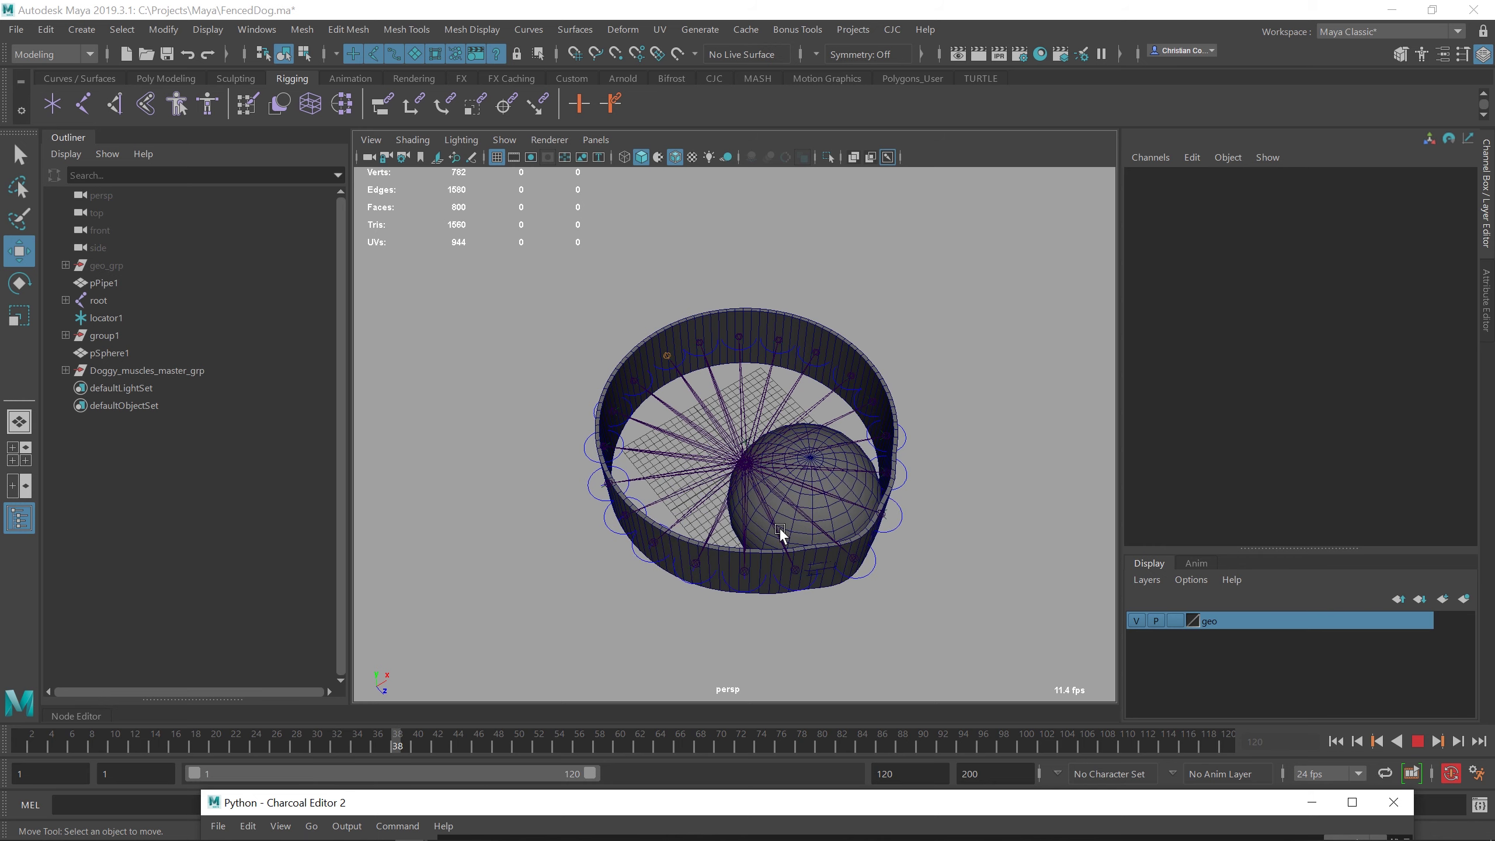
key("Escape")
Step: Delete geo_grp from the Outliner and replay the animation
left_click(104, 265)
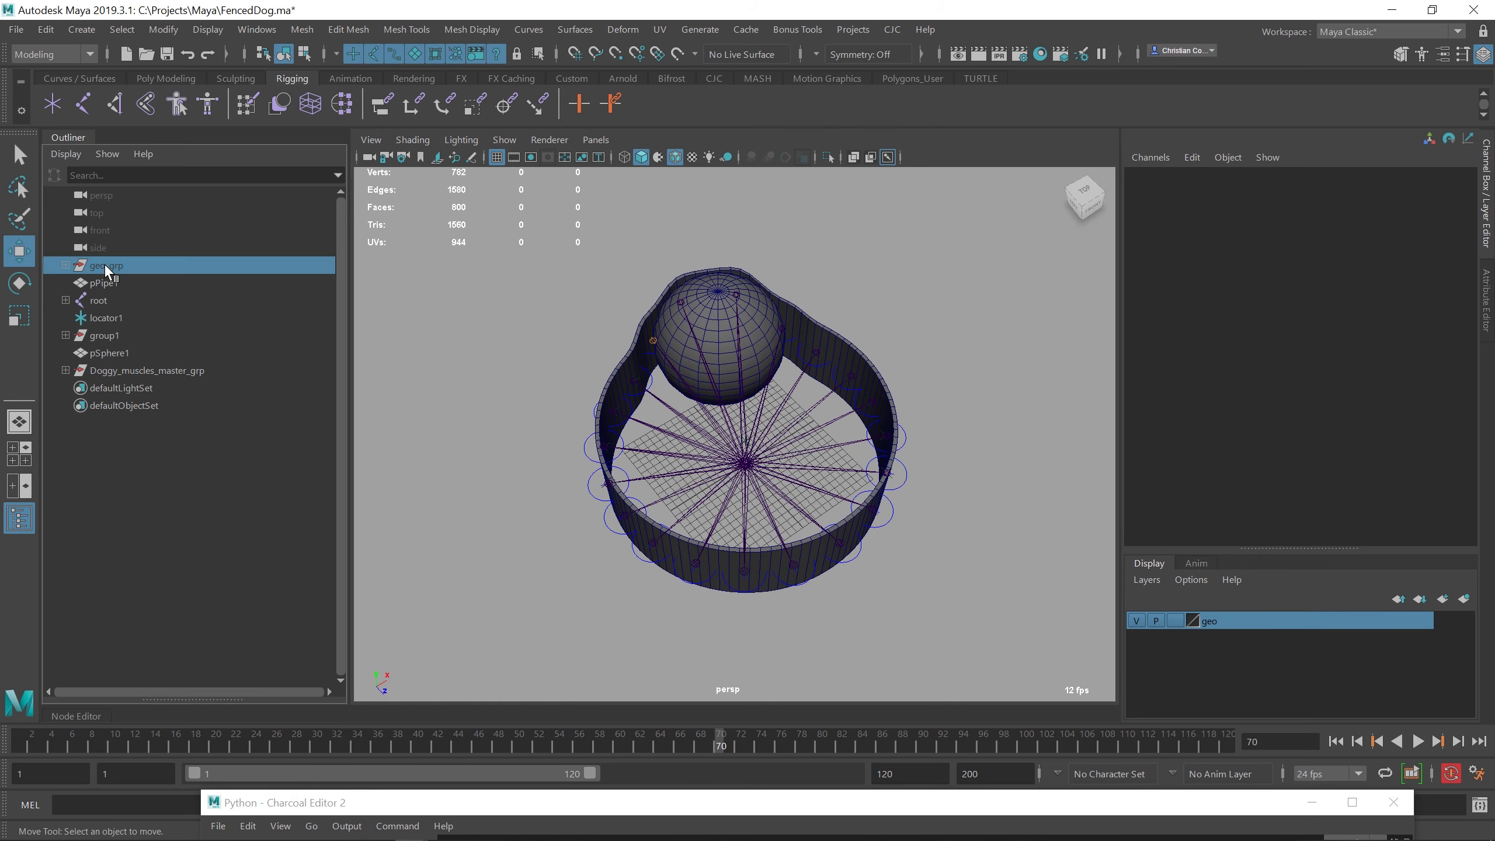
key("Delete")
key("alt+v")
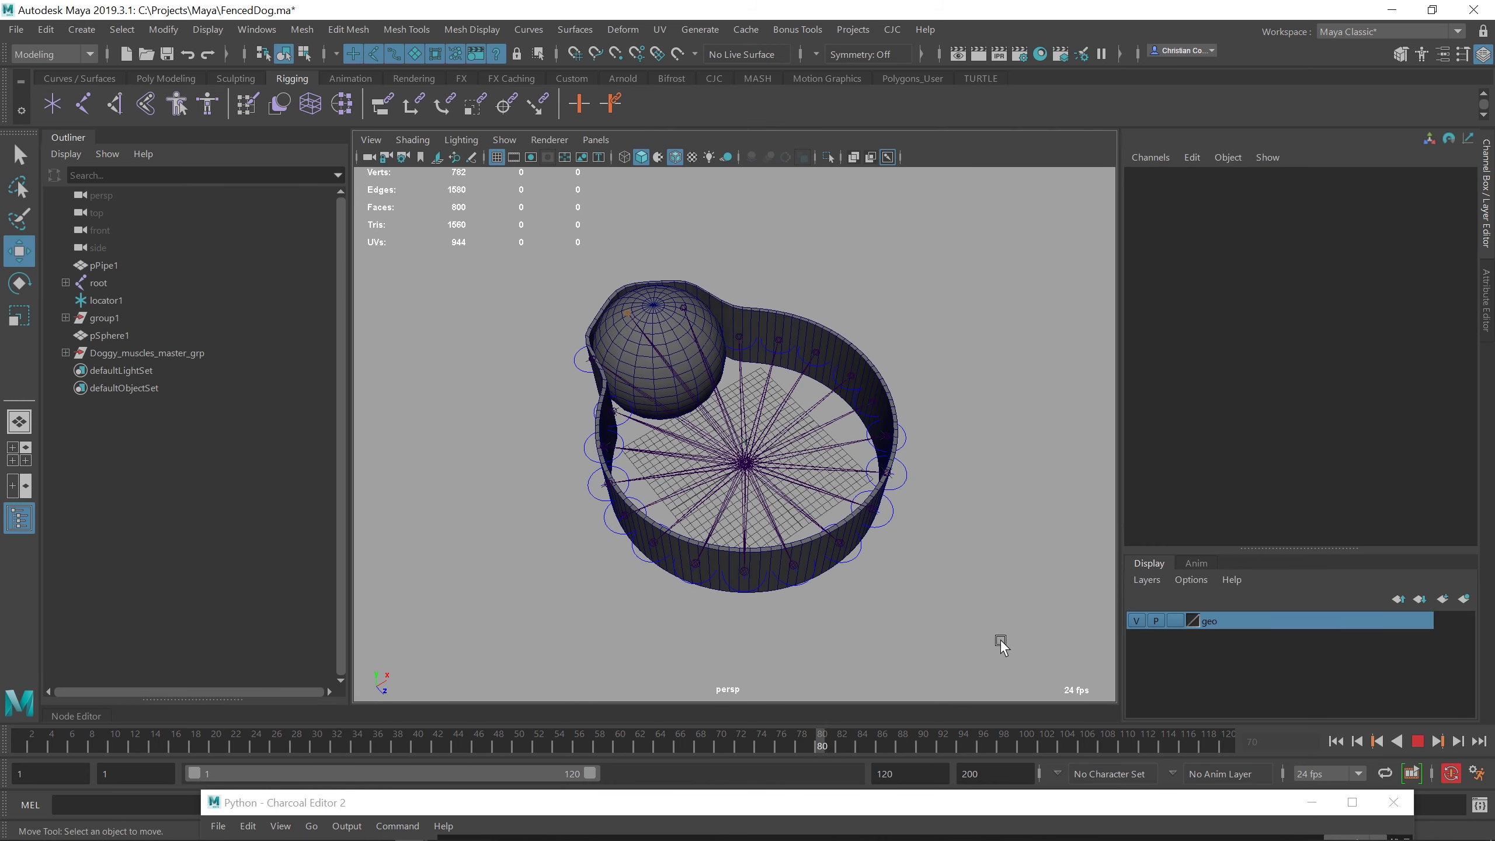